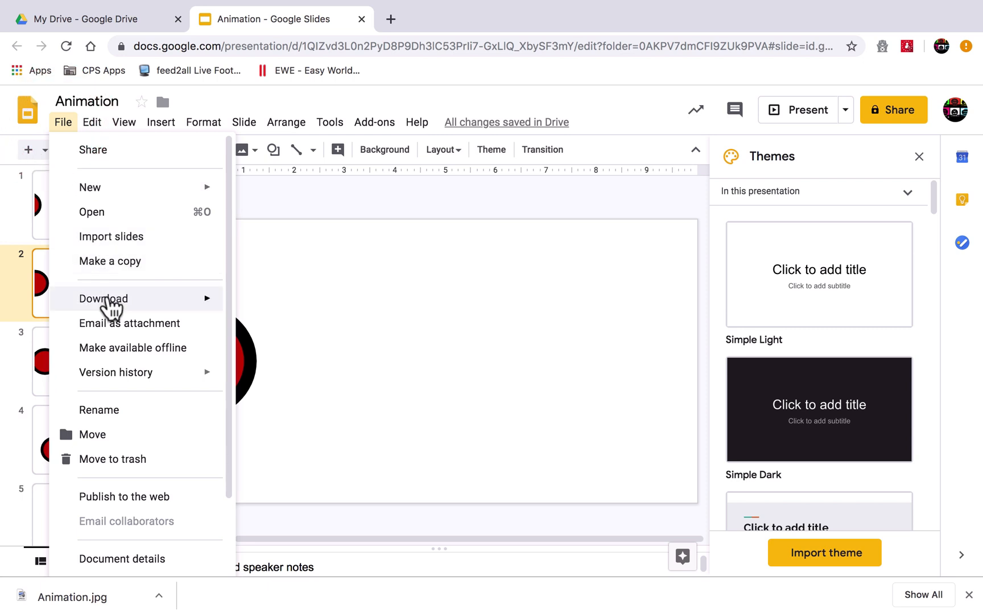
Step: Download slides 2 and 3 of the Animation presentation as separate JPEG images
mouse_move(113, 309)
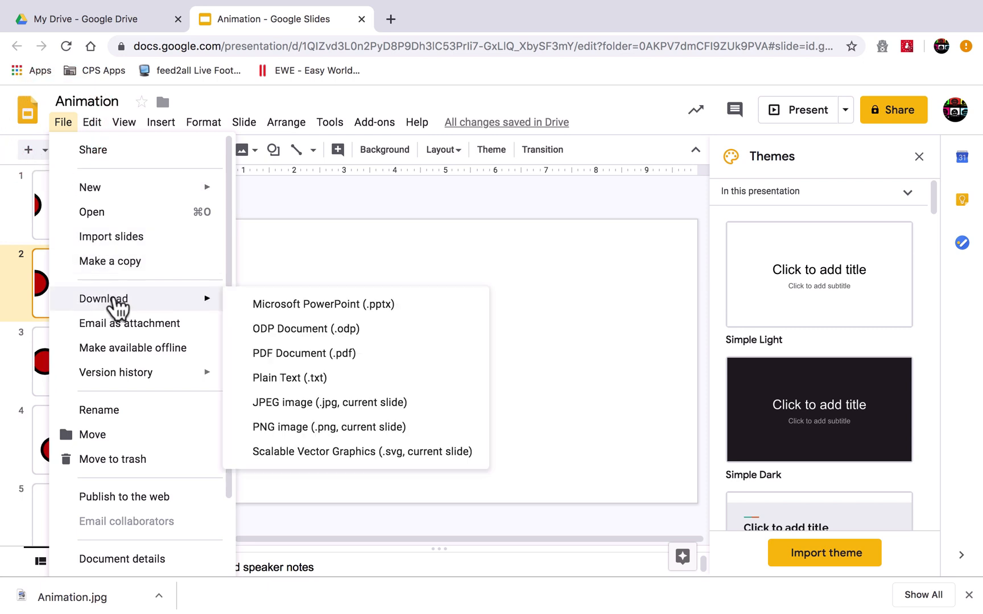
click(348, 403)
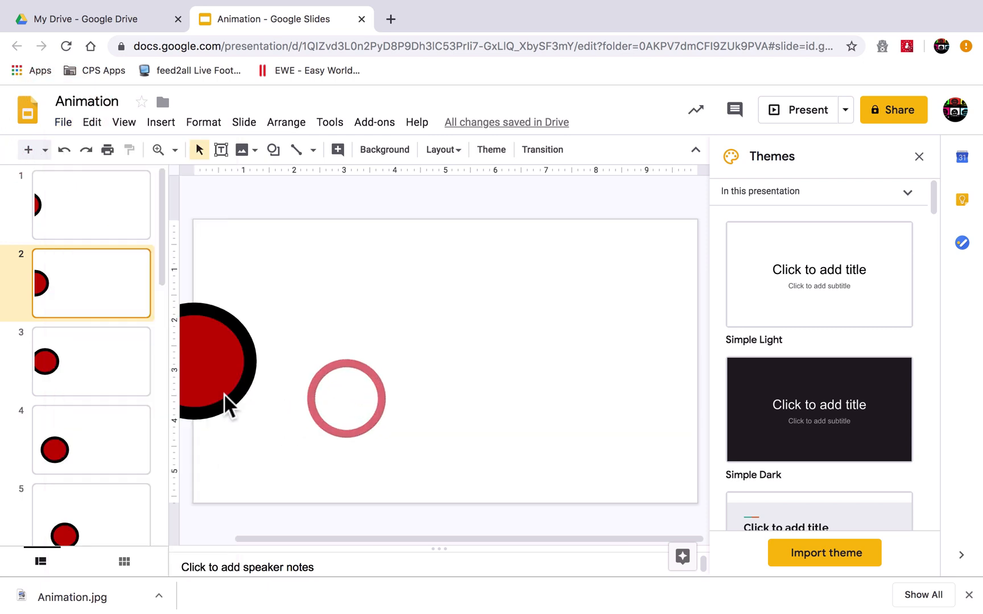
click(114, 371)
click(61, 123)
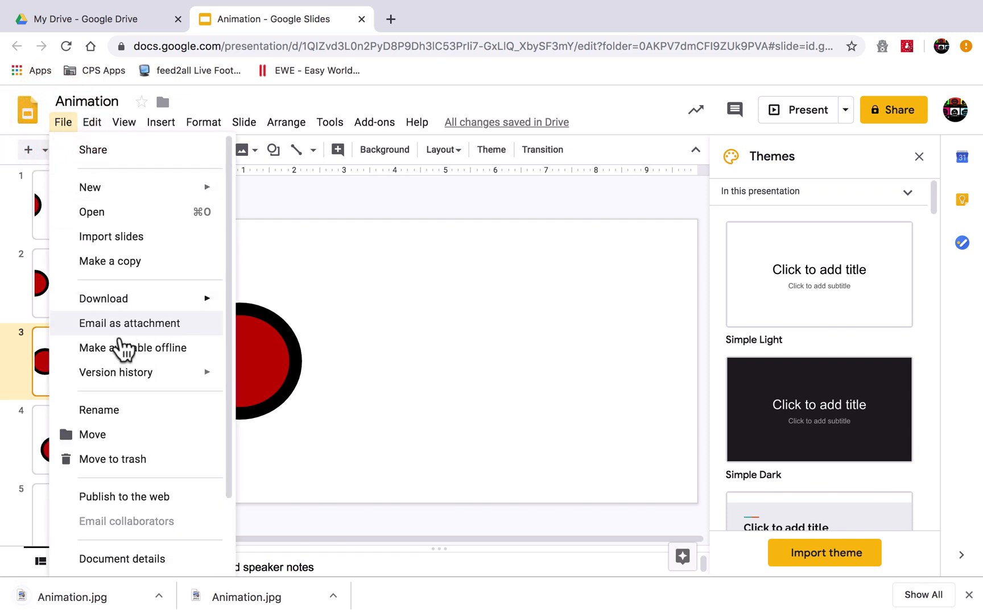
mouse_move(120, 309)
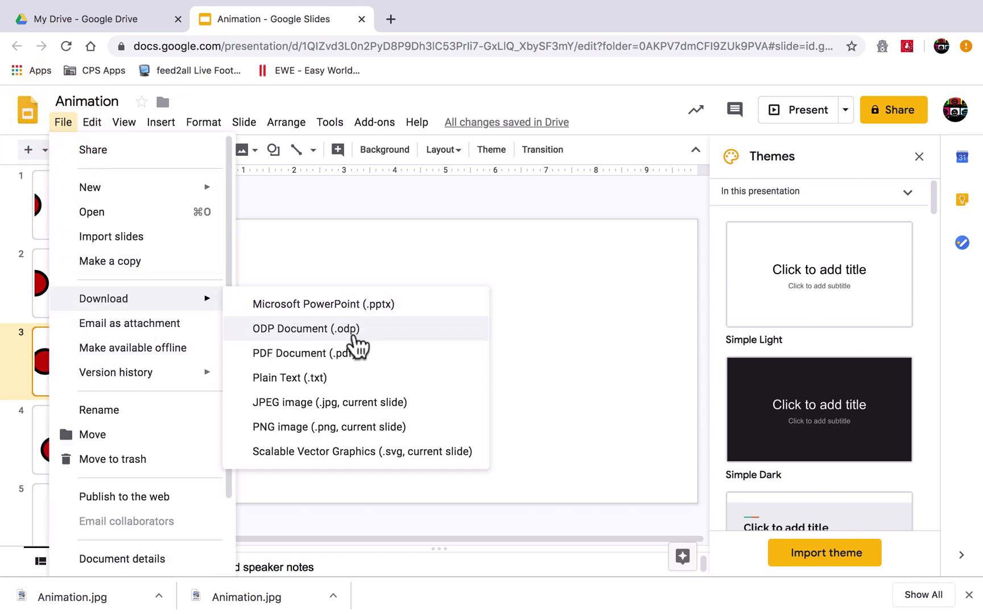
click(347, 403)
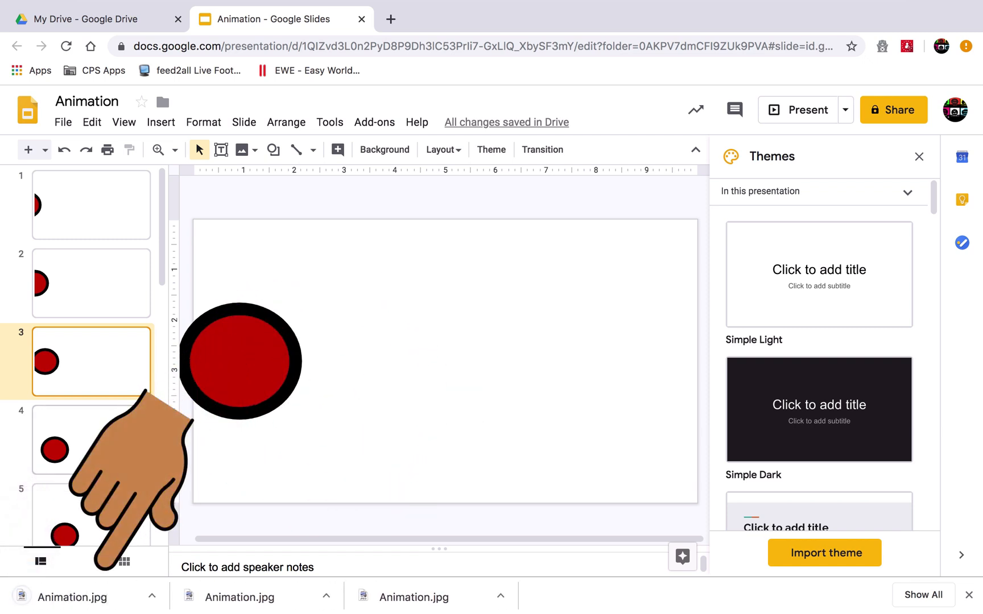
Step: Download slides 4 and 5 as separate JPEG images
click(112, 422)
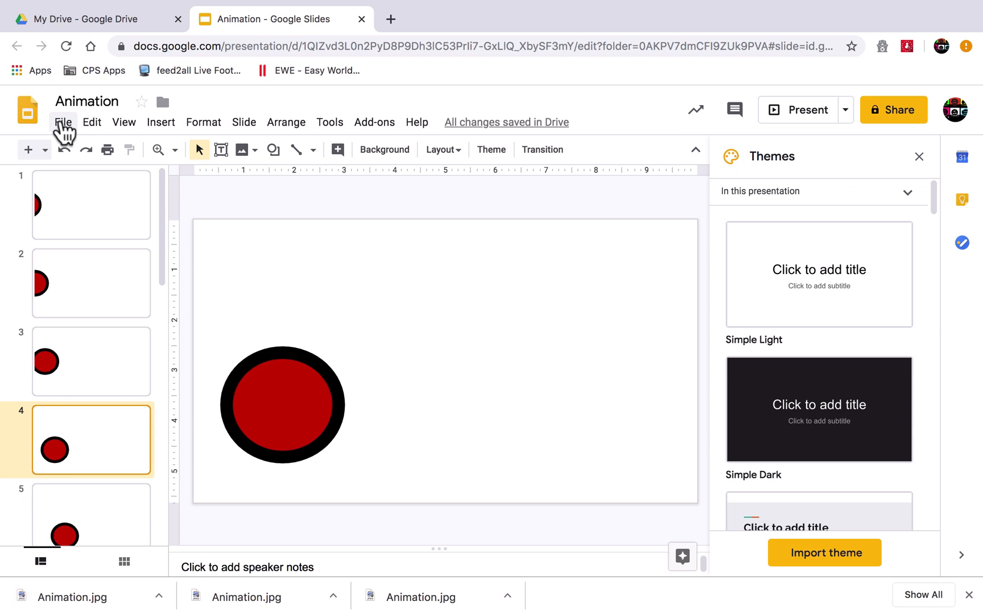
click(60, 123)
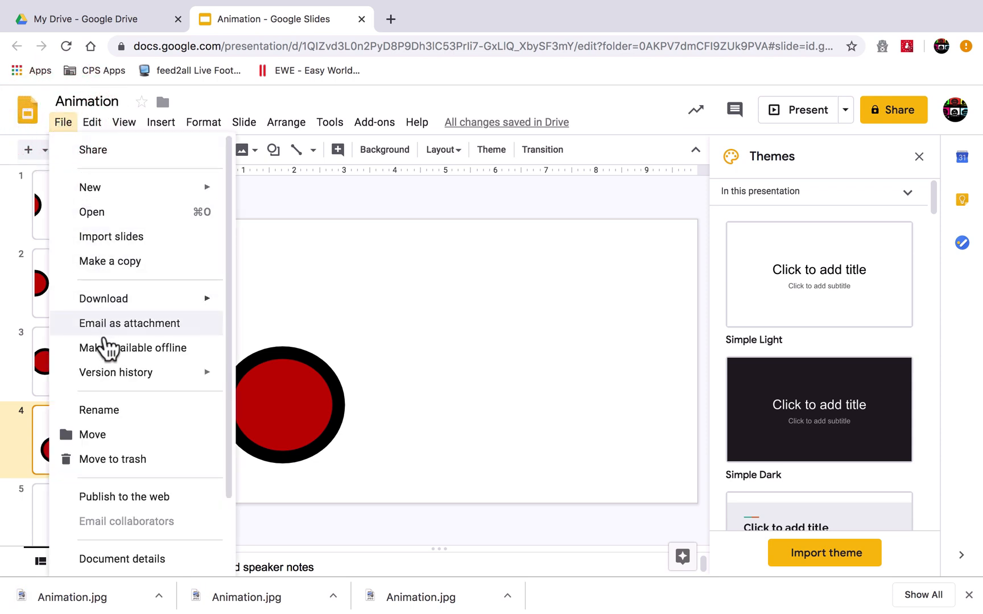
mouse_move(147, 306)
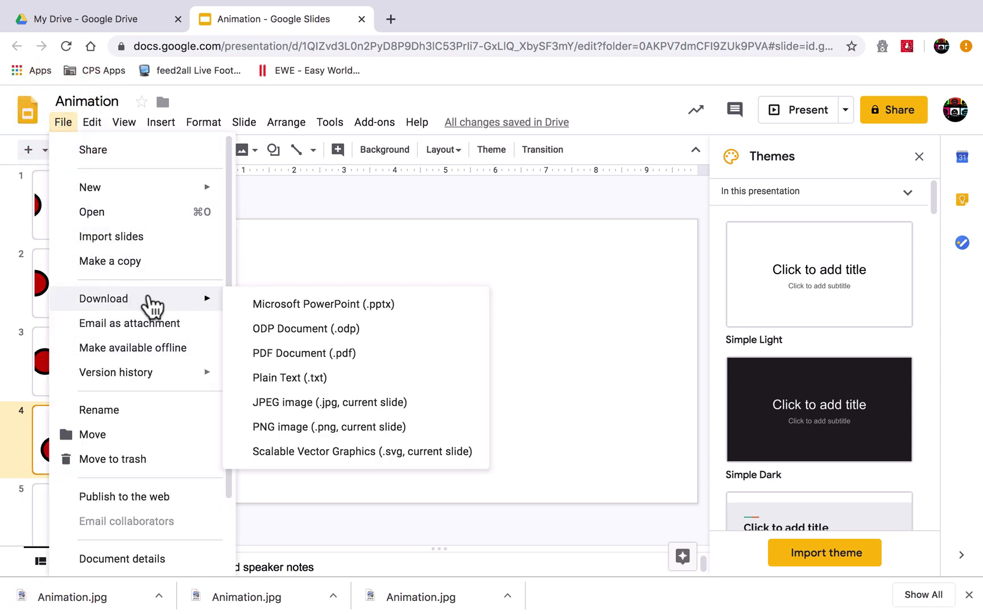
click(339, 405)
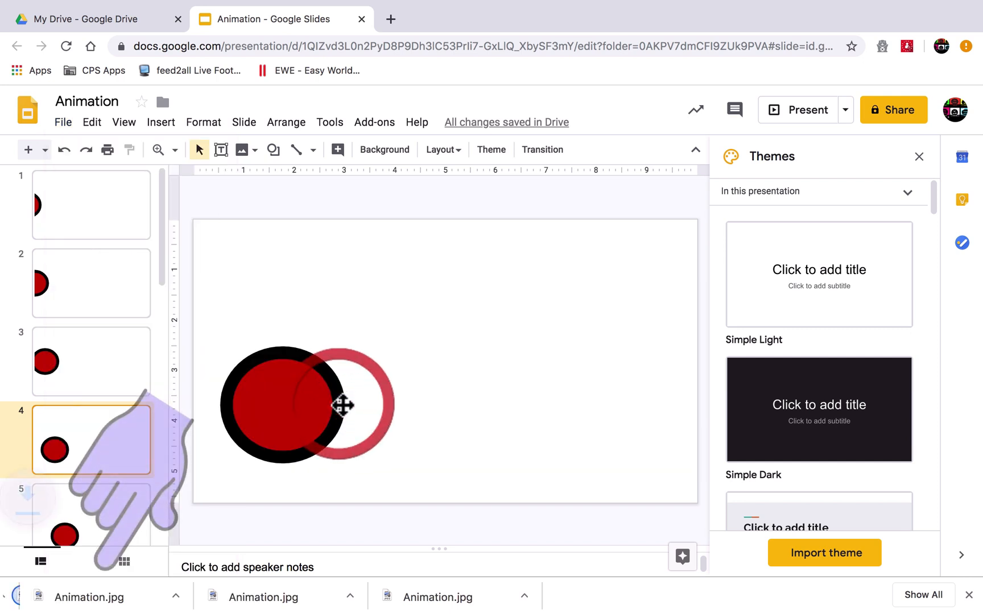
scroll(105, 424, down, 3)
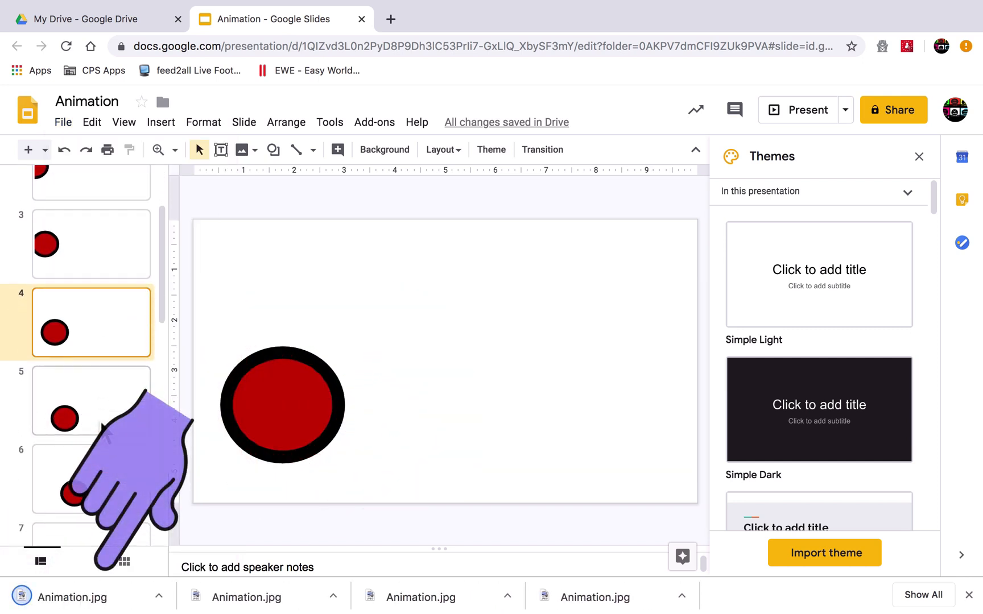
click(97, 338)
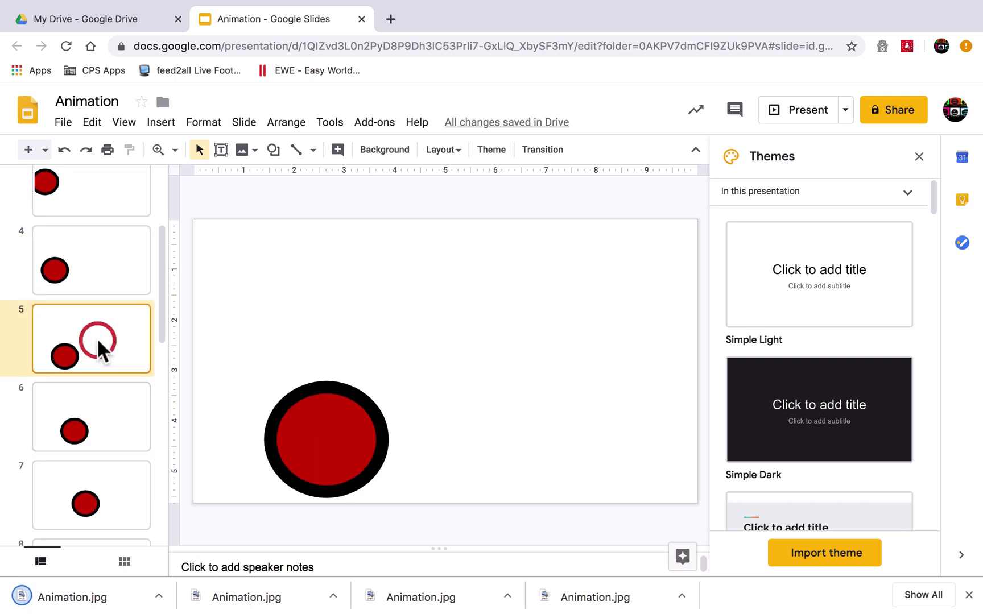
click(64, 126)
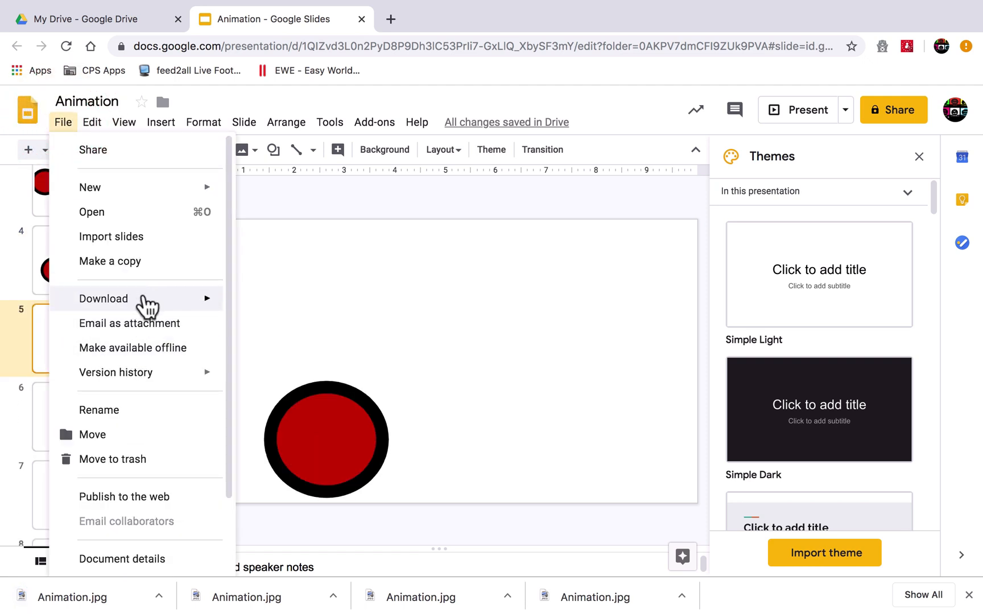
mouse_move(141, 307)
click(303, 402)
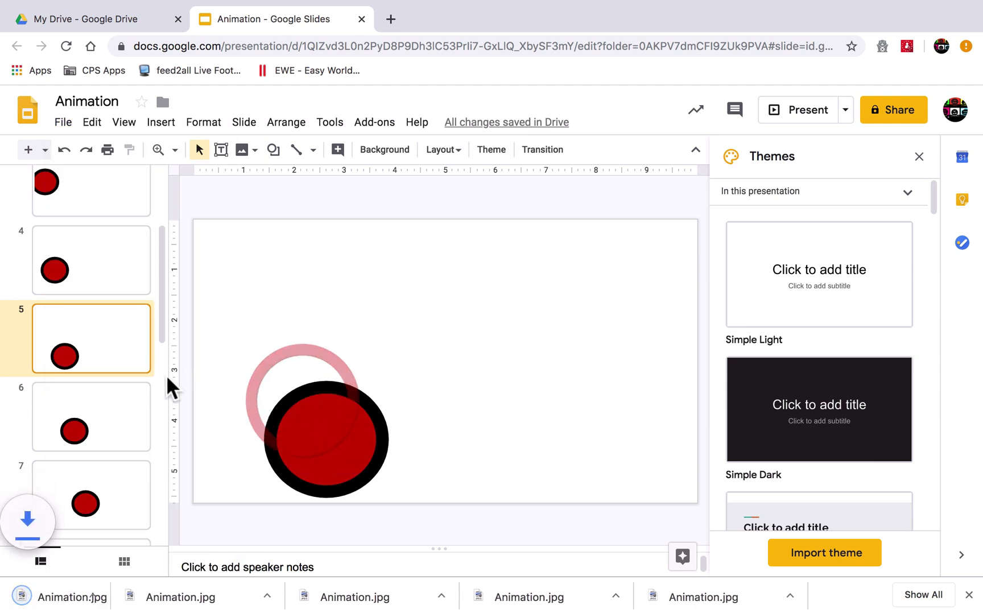
Step: Download slides 6 and 7 as separate JPEG images
click(129, 400)
click(64, 125)
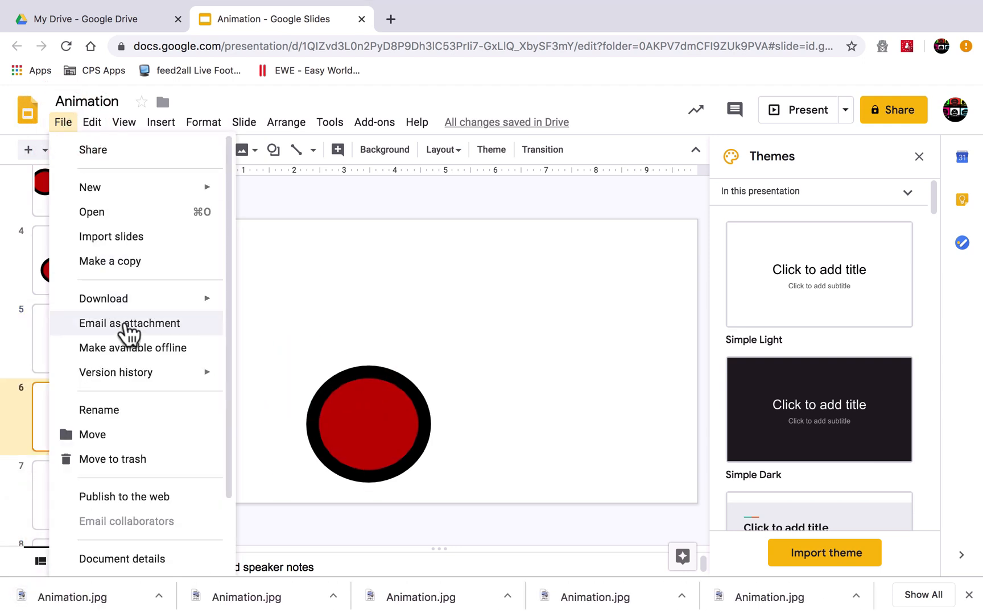
mouse_move(136, 299)
click(335, 404)
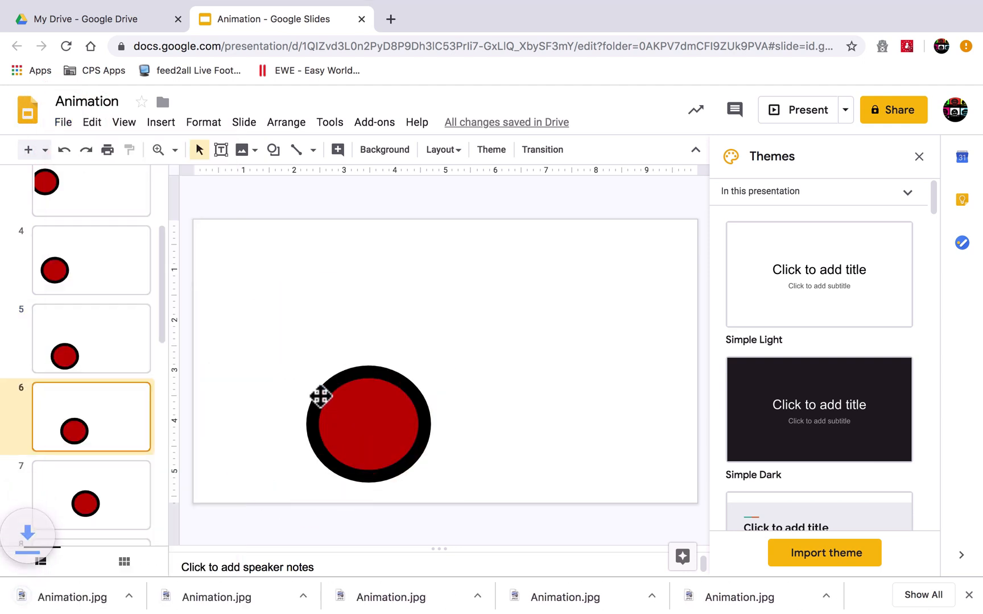
scroll(100, 455, down, 3)
click(93, 379)
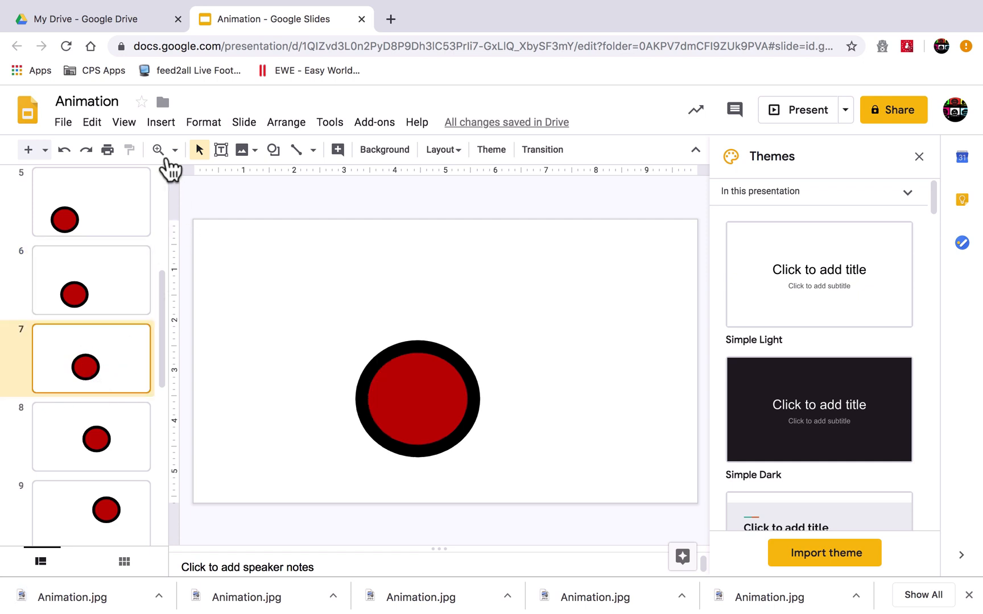
click(64, 125)
mouse_move(137, 298)
click(334, 404)
Step: Download slides 8 and 9 as separate JPEG images
click(91, 437)
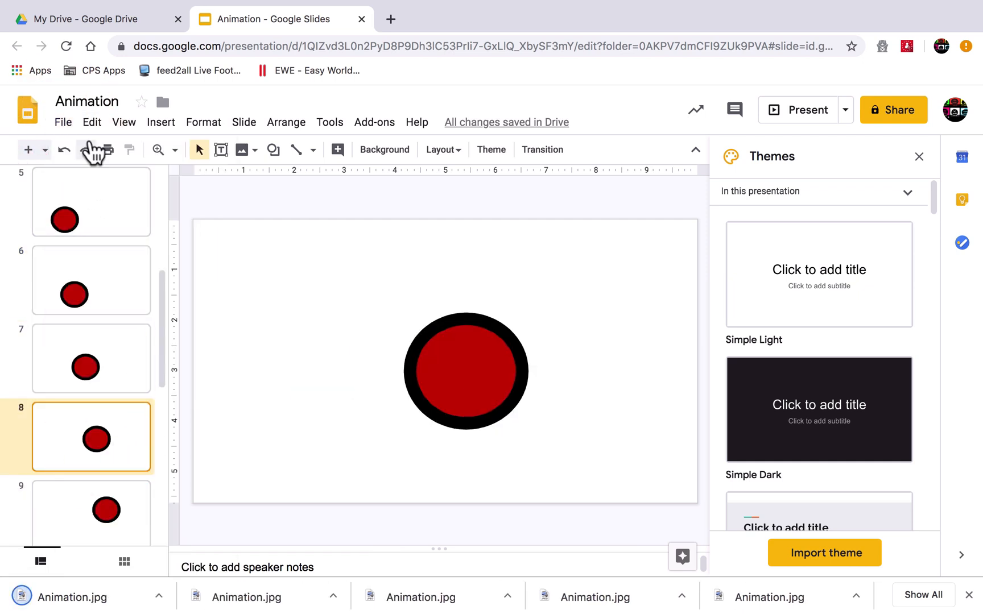
click(63, 122)
mouse_move(114, 313)
click(334, 403)
click(120, 508)
click(63, 122)
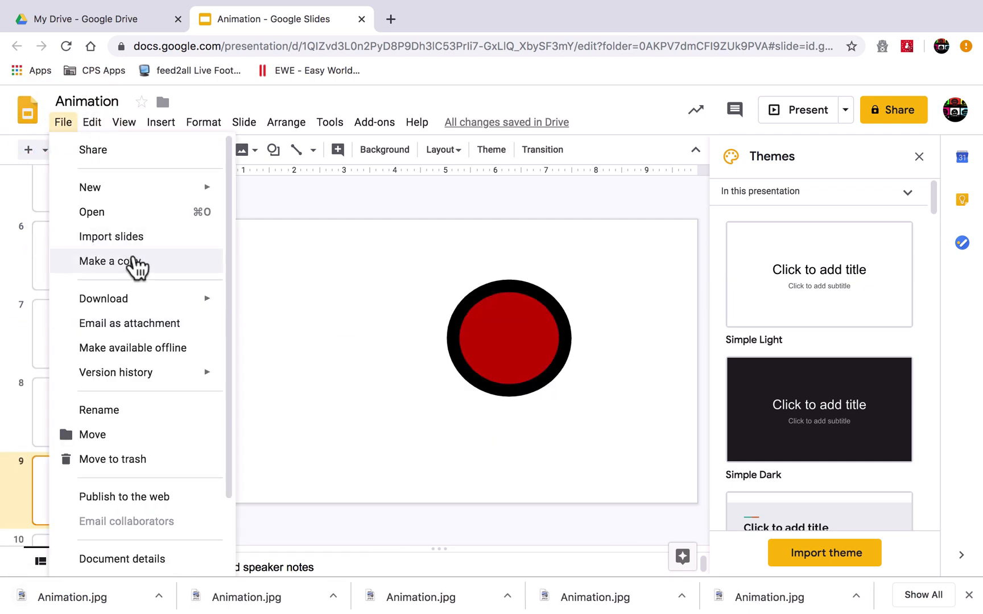
mouse_move(137, 298)
click(307, 403)
Step: Download slides 10 and 11 as separate JPEG images
scroll(72, 288, down, 5)
click(72, 287)
click(63, 123)
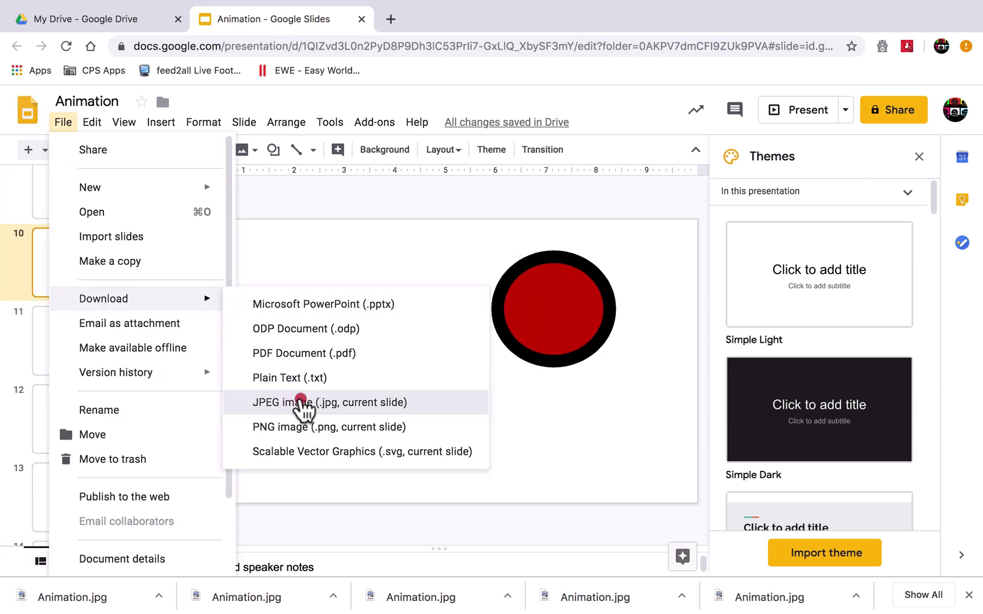
click(306, 403)
click(122, 322)
click(63, 122)
click(321, 404)
Step: Download slides 12 and 13 as separate JPEG images
click(99, 410)
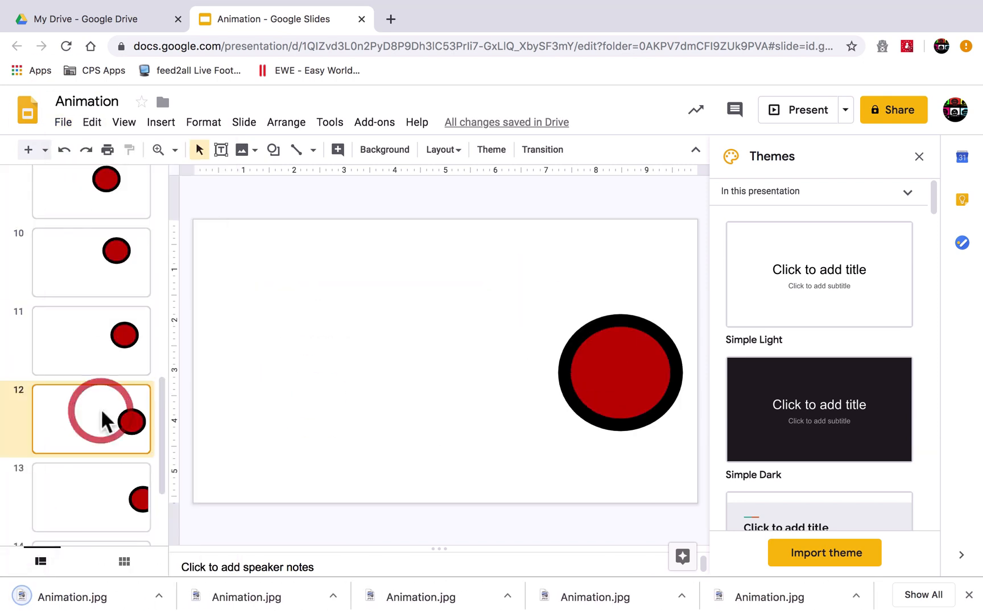
click(63, 122)
click(309, 408)
click(99, 489)
click(63, 123)
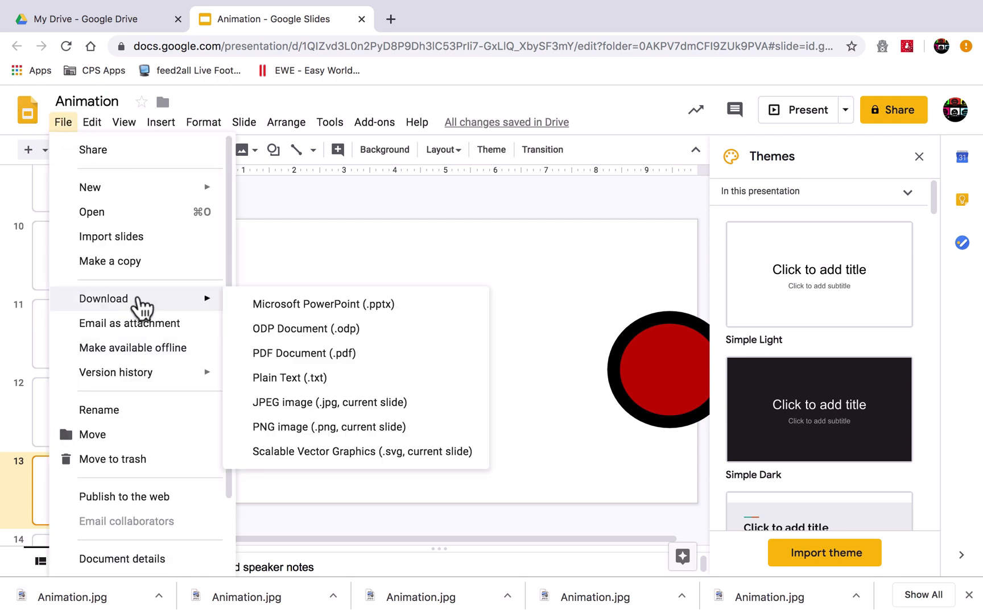
click(308, 402)
Step: Download slides 14 and 15 as separate JPEG images
scroll(153, 443, down, 3)
click(97, 427)
click(64, 122)
click(308, 402)
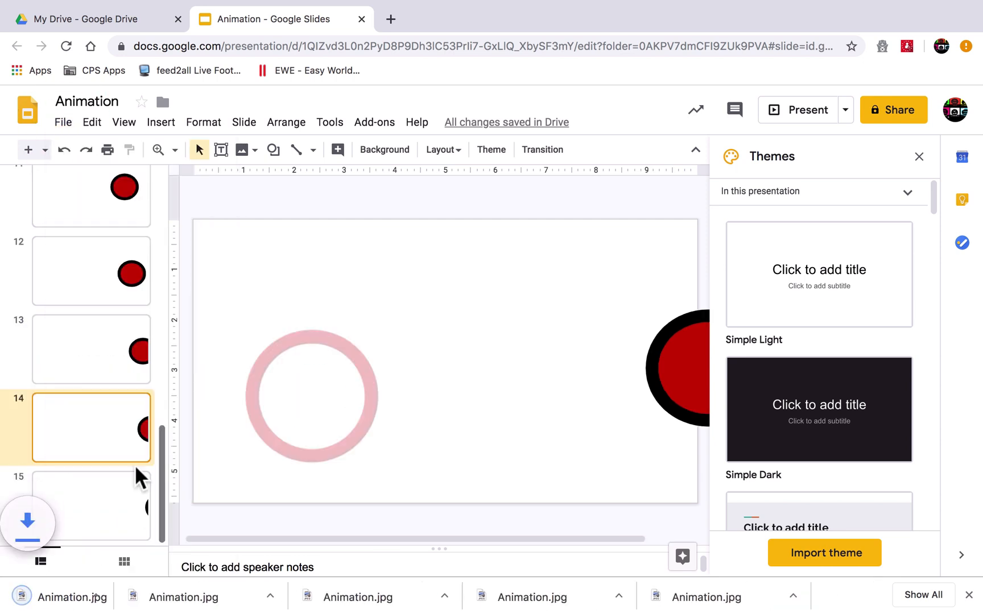
click(90, 485)
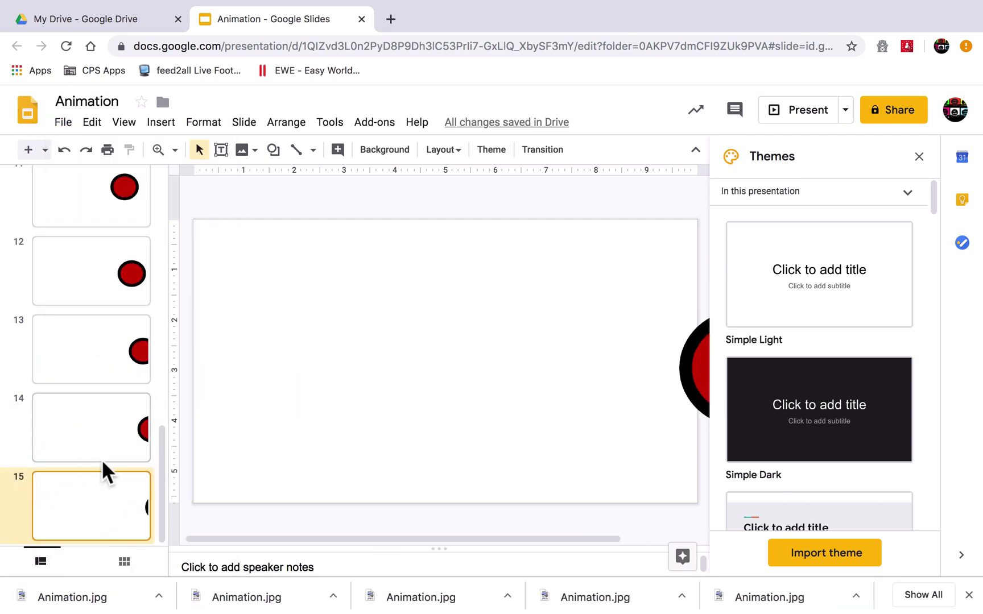
click(63, 122)
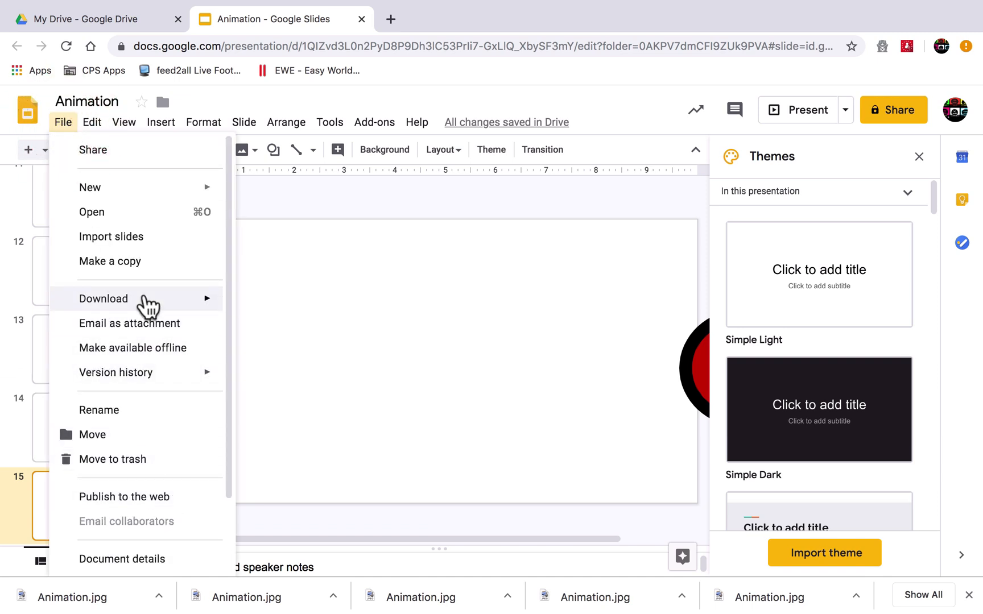
mouse_move(149, 306)
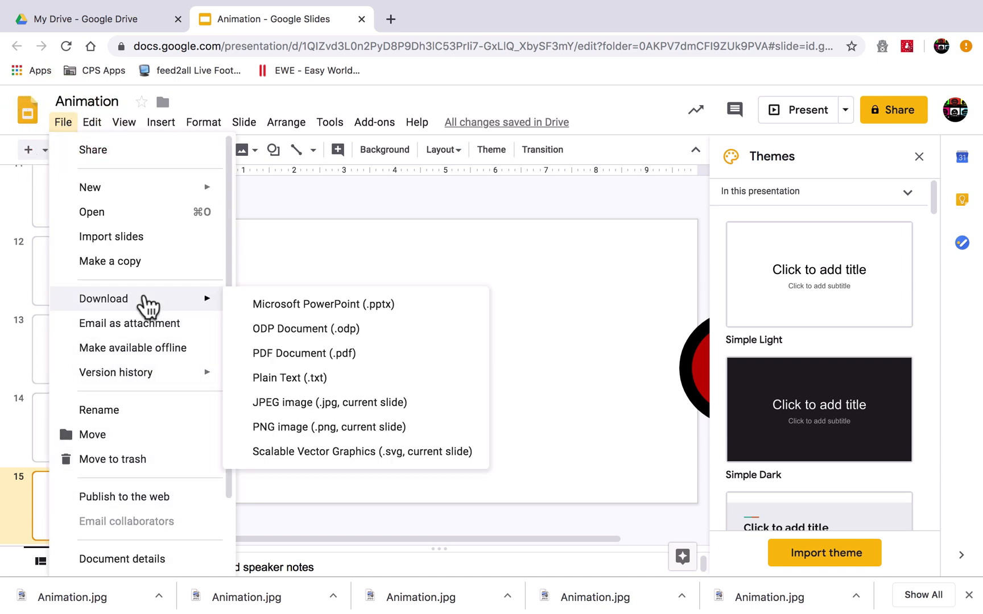
click(299, 408)
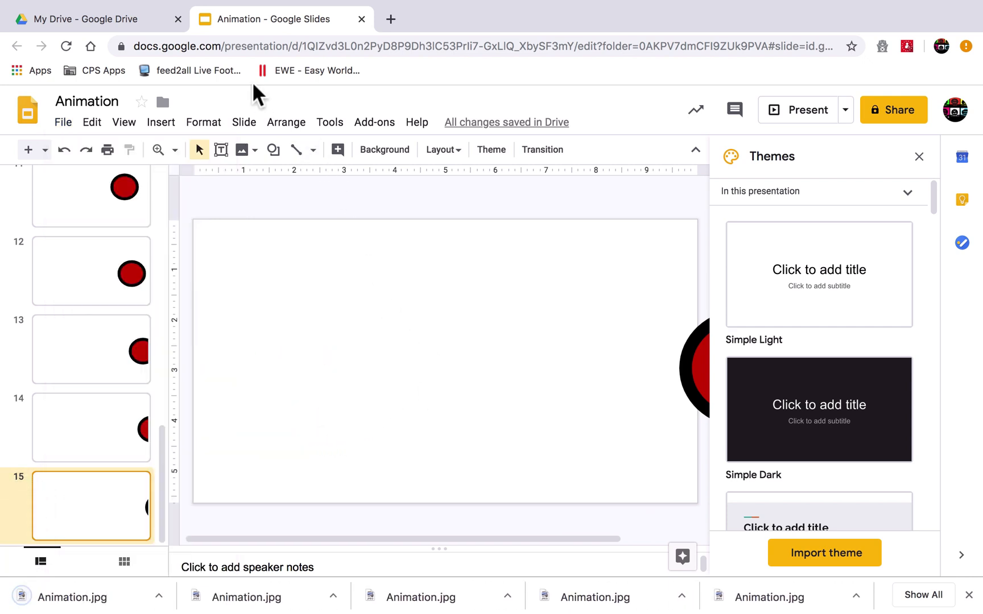
Step: Open the website tontitech.com in a new browser tab
click(390, 19)
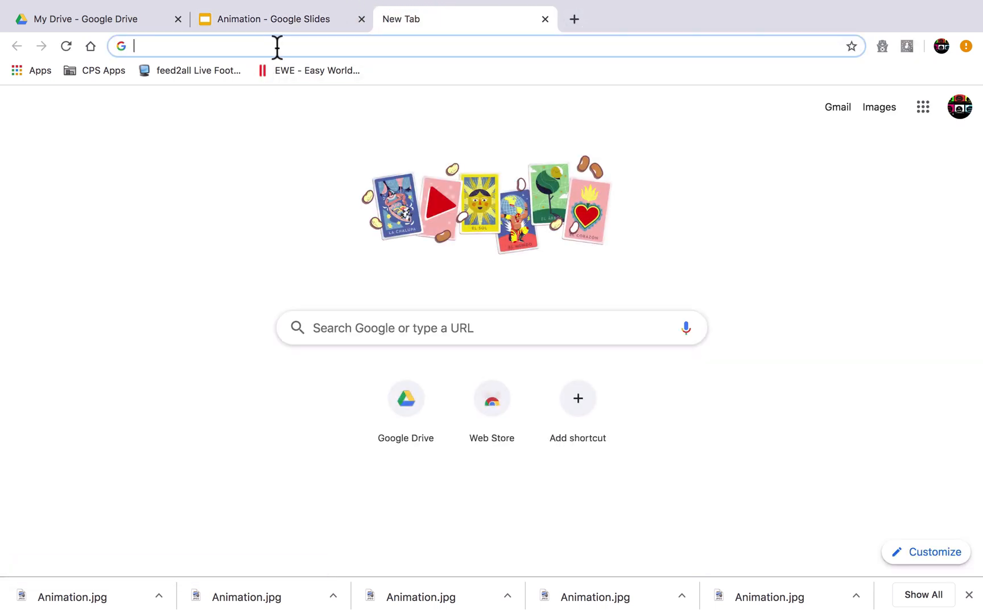
text(tontite)
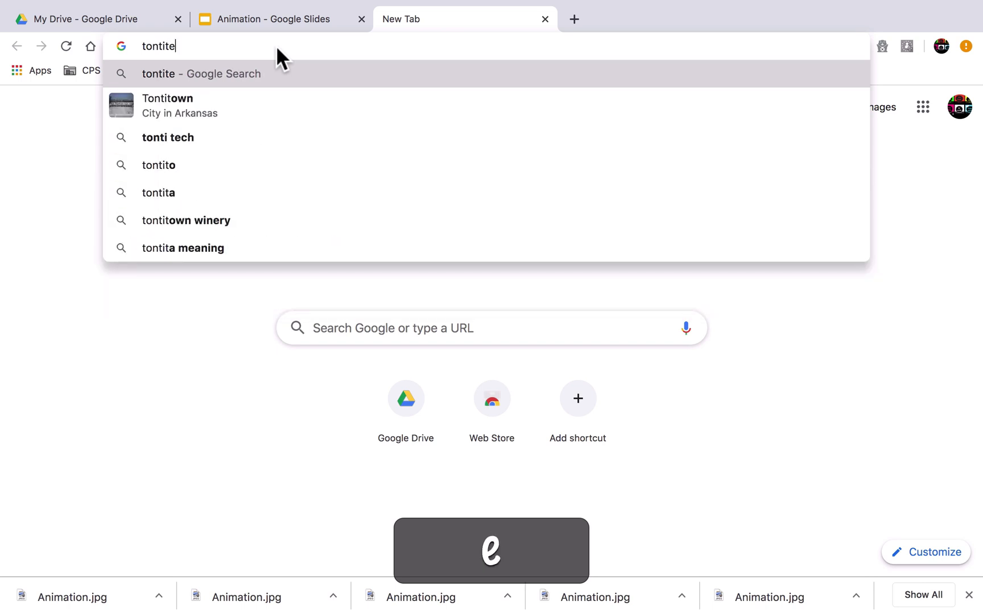
text(ch.com)
key(Return)
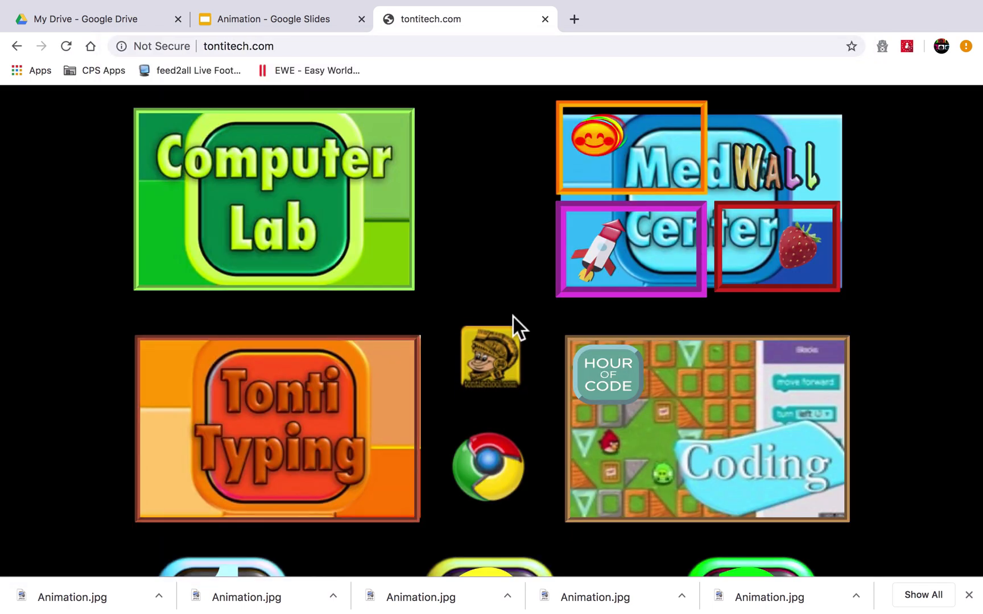
Step: Open the MedWall Center site and go through its number tiles to the GIFMaker.me website
click(684, 234)
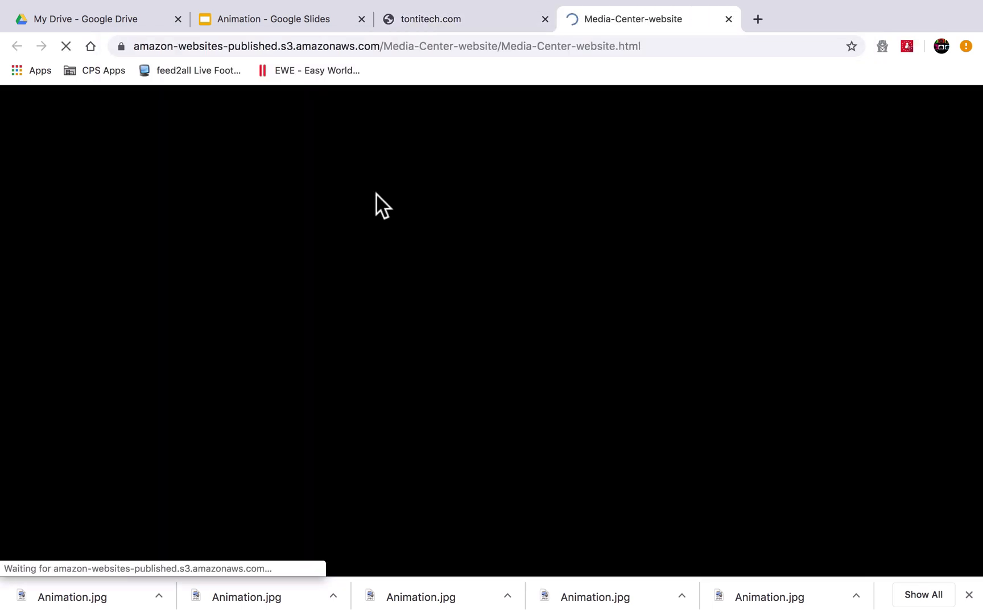
click(359, 158)
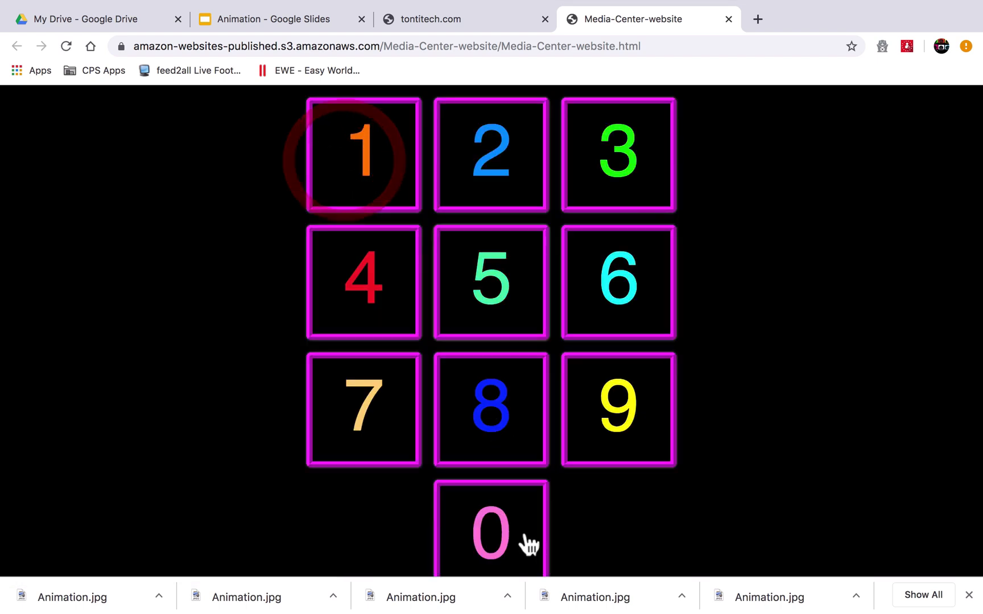
click(518, 526)
click(647, 401)
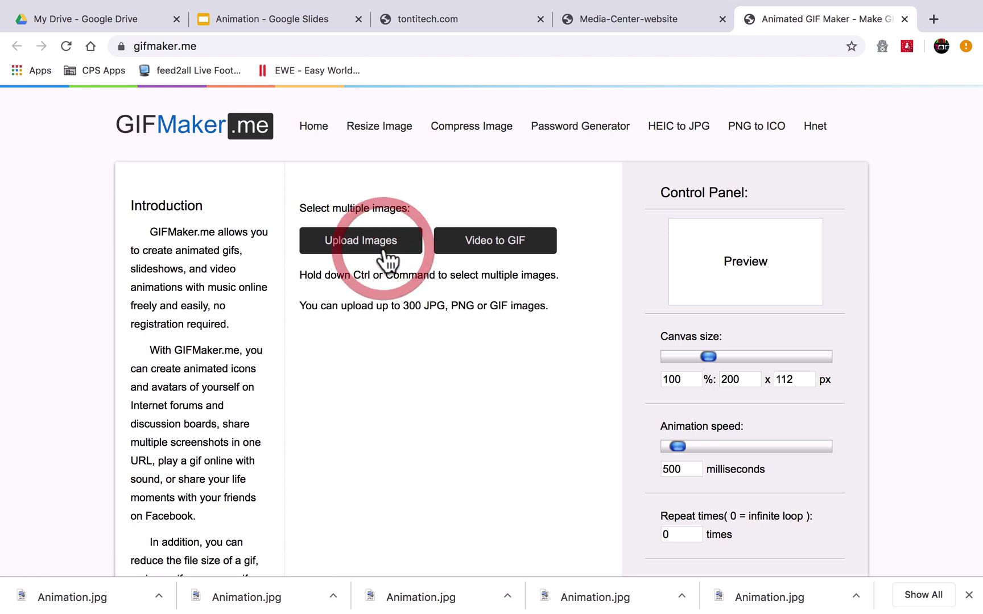
Step: Upload the 15 slide images, Animation-1.jpg through Animation-14.jpg and Animation.jpg, from the TODO folder to GIFMaker.me
click(363, 245)
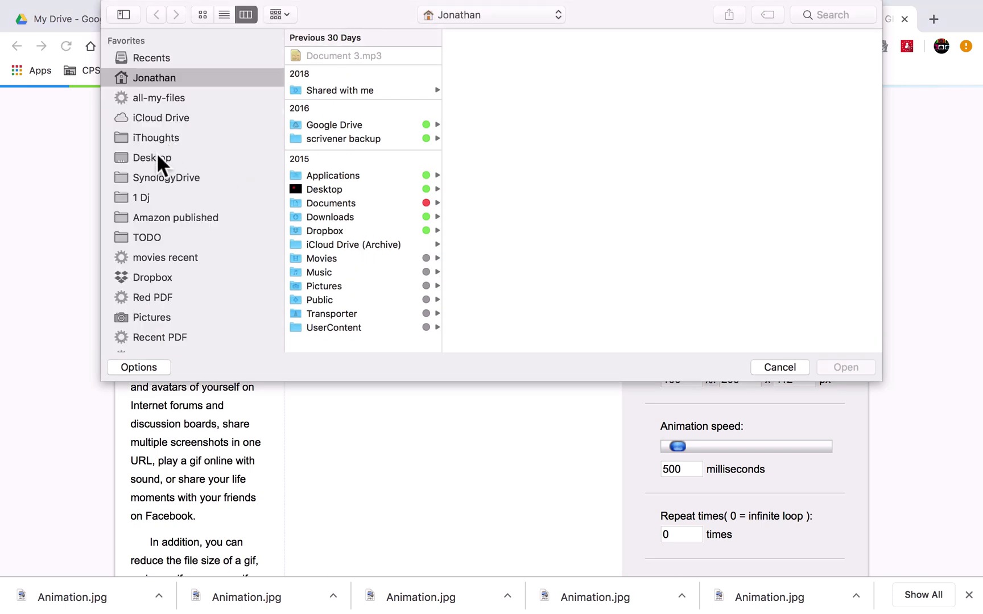
click(150, 231)
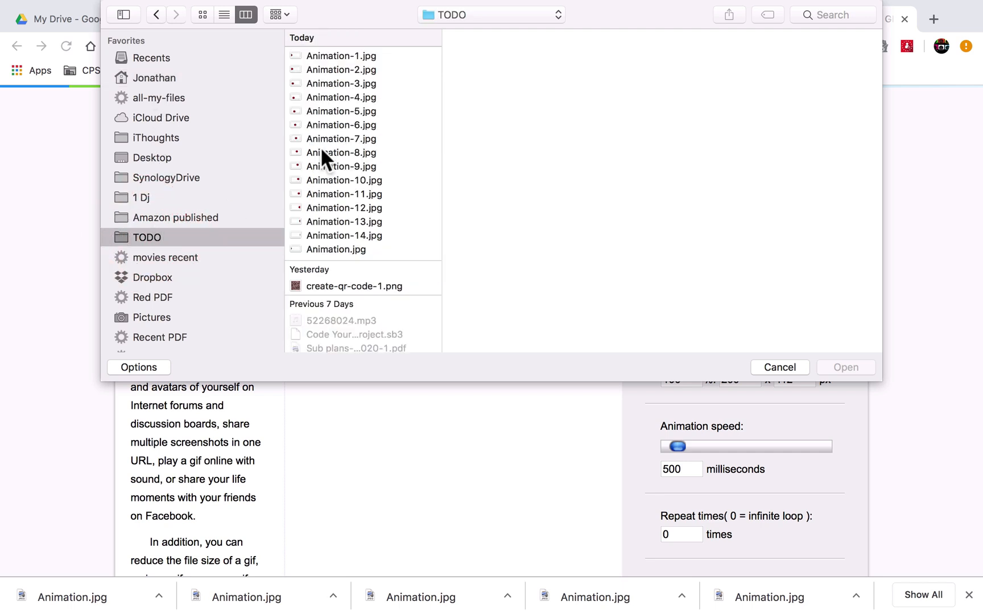
click(345, 56)
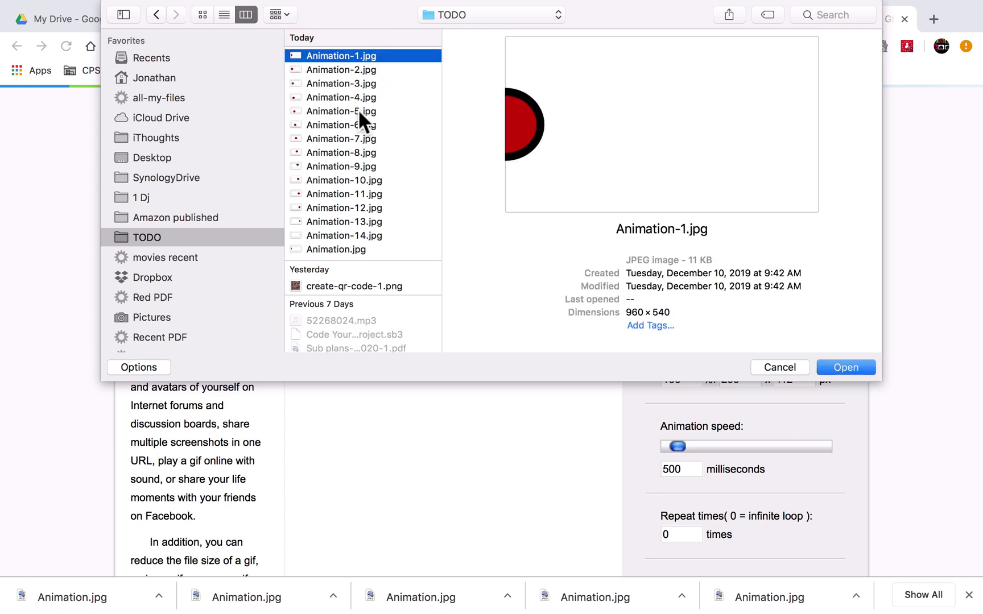
shift+click(360, 248)
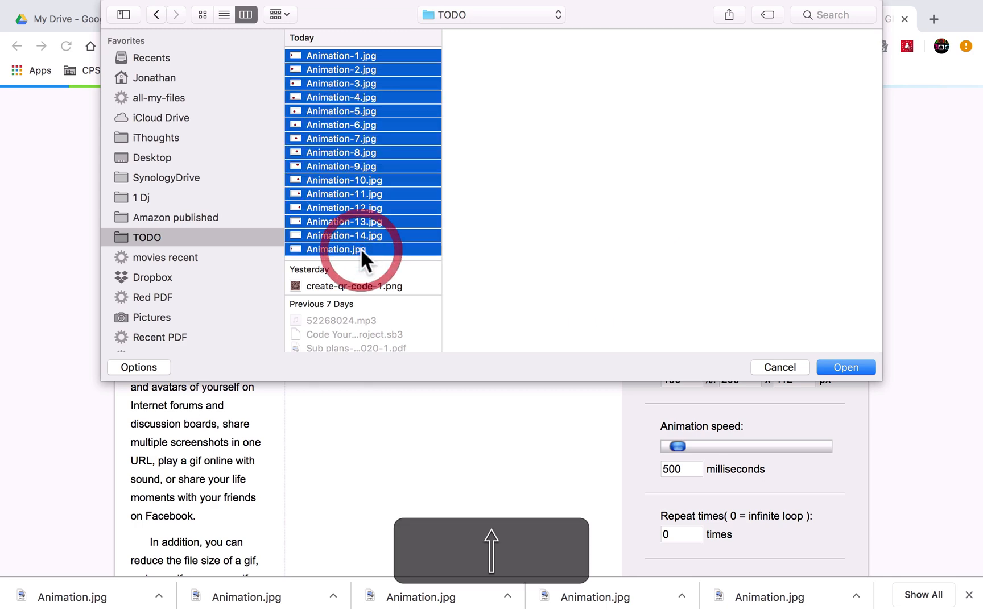
click(860, 367)
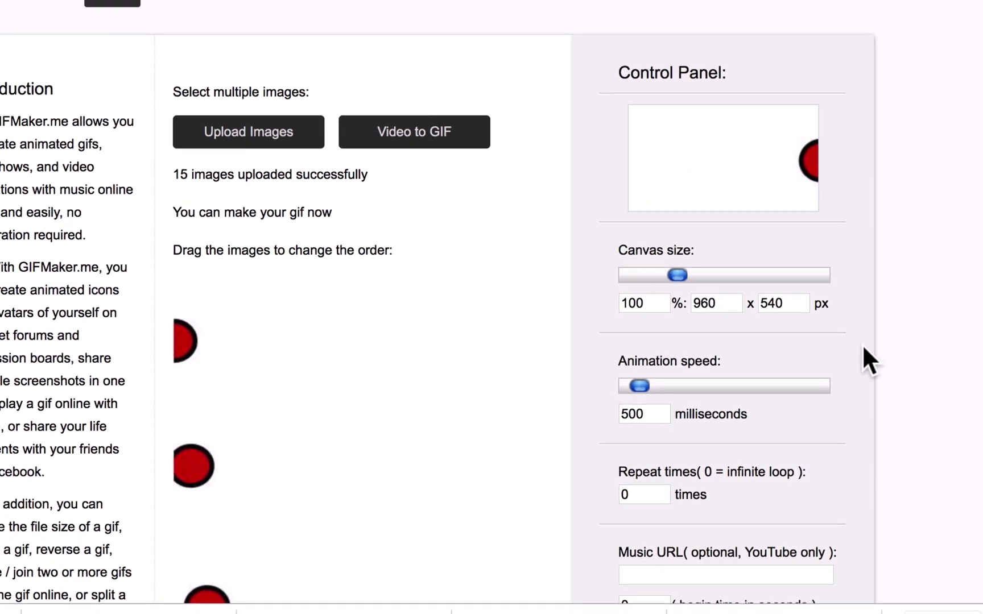
Step: Set the animation speed to 240 milliseconds and correct it to 250 milliseconds
scroll(860, 357, down, 3)
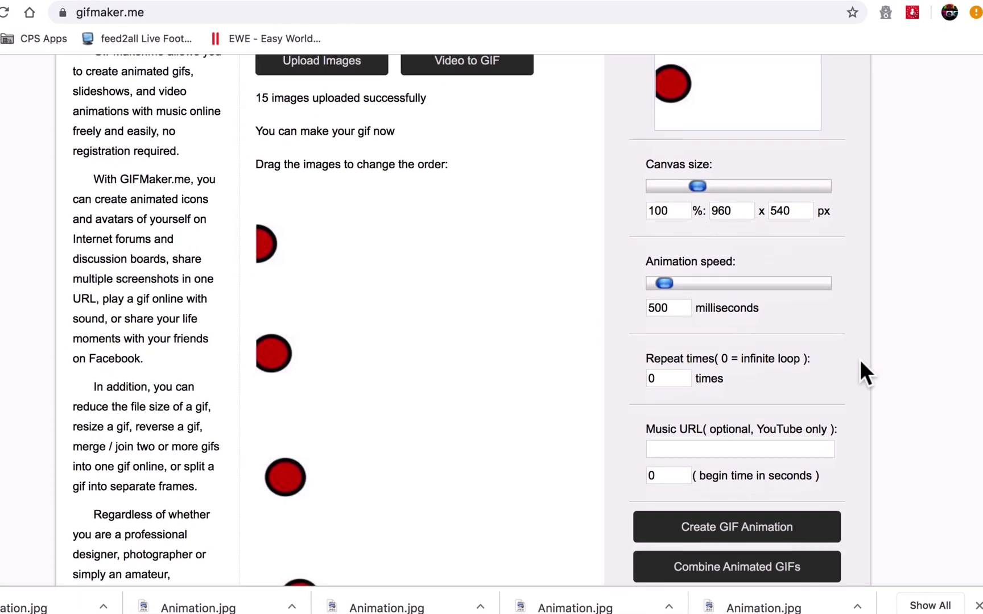
scroll(842, 256, up, 2)
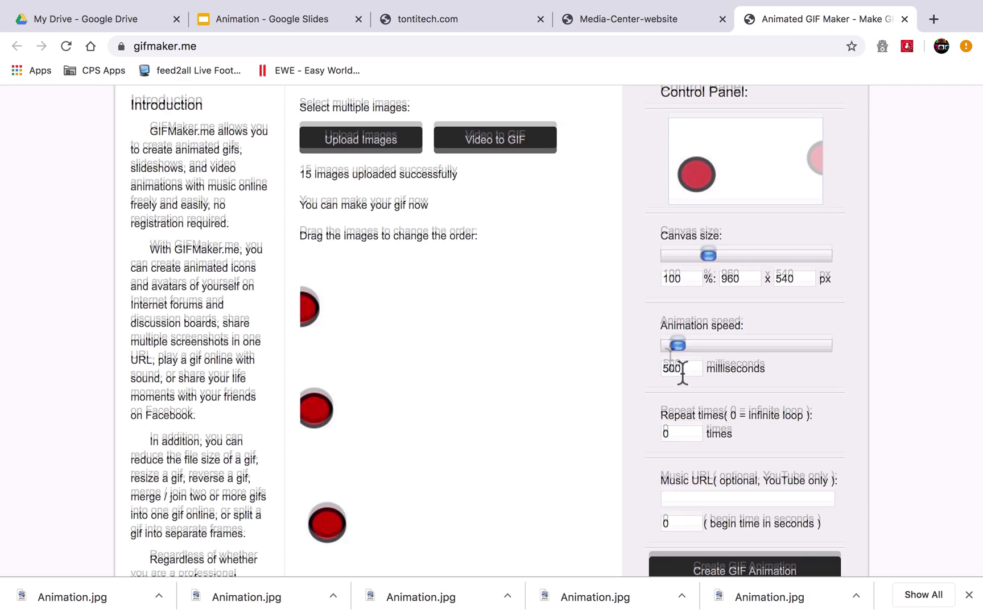
scroll(677, 367, down, 1)
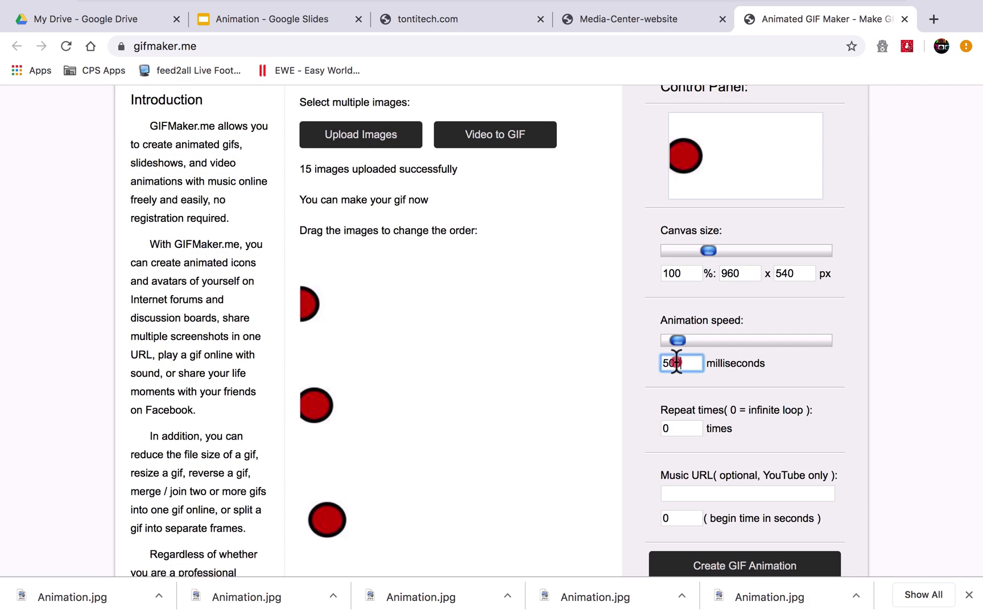
text(2)
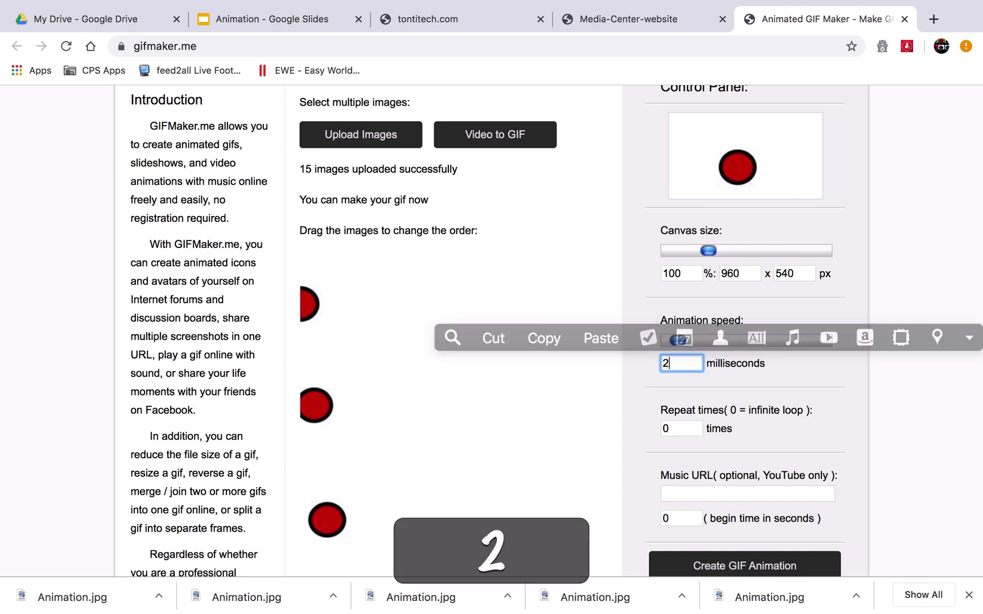
text(40)
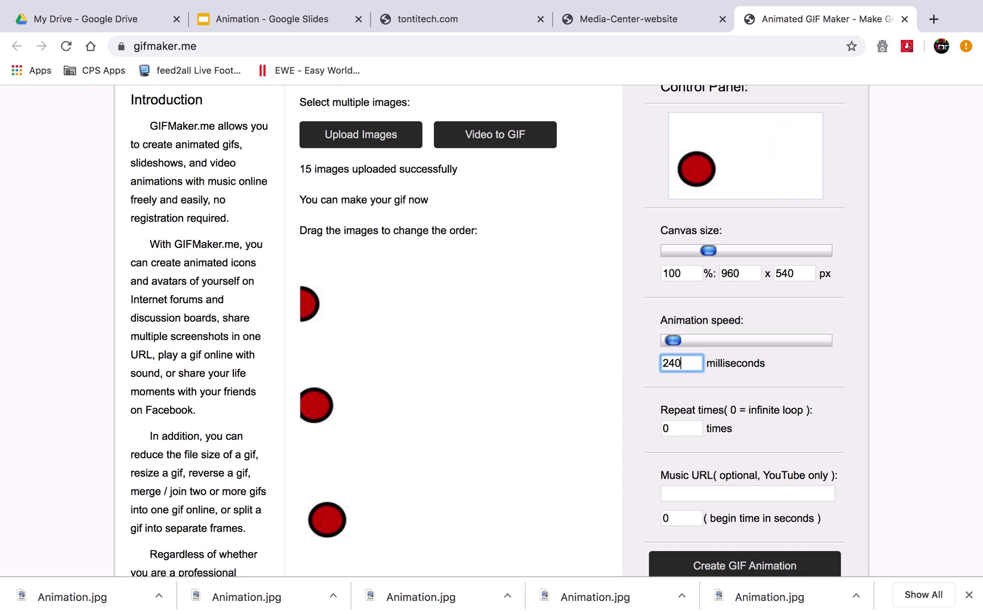
key(BackSpace)
key(BackSpace)
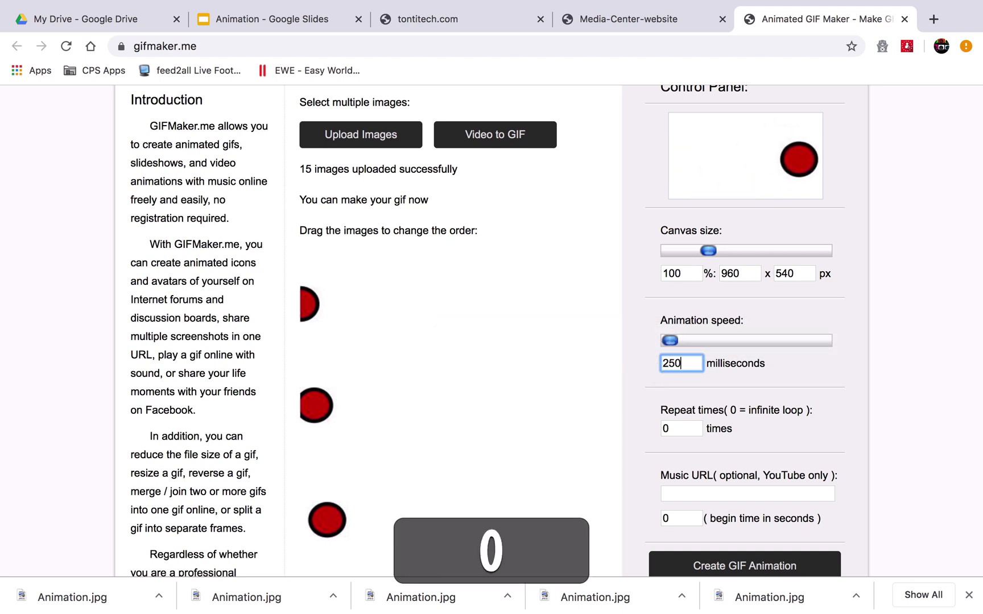
Step: Try animation speeds of 100 and 50 milliseconds, ending back at 100 milliseconds
double_click(670, 363)
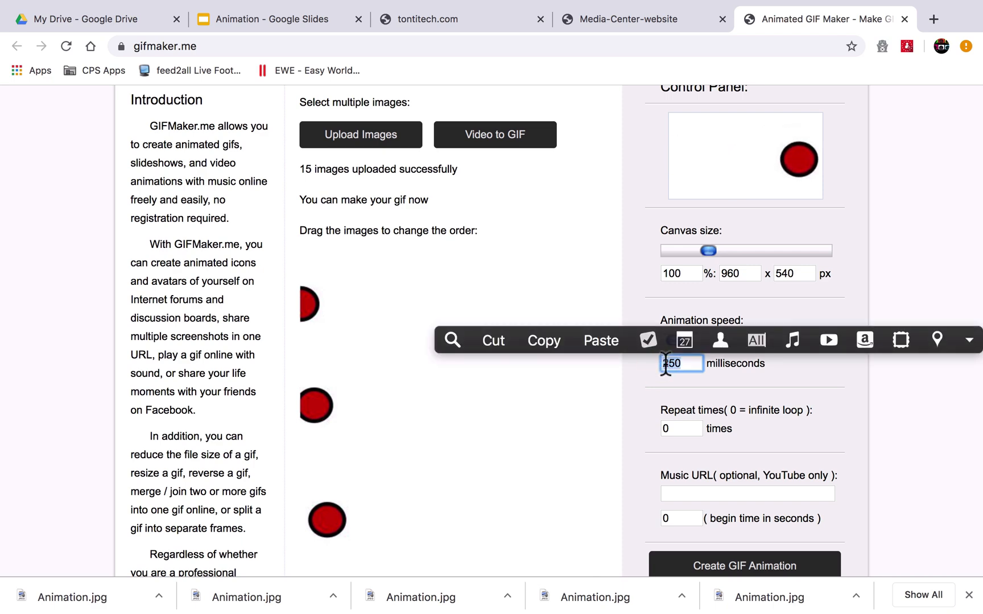
text(100)
click(581, 375)
double_click(677, 364)
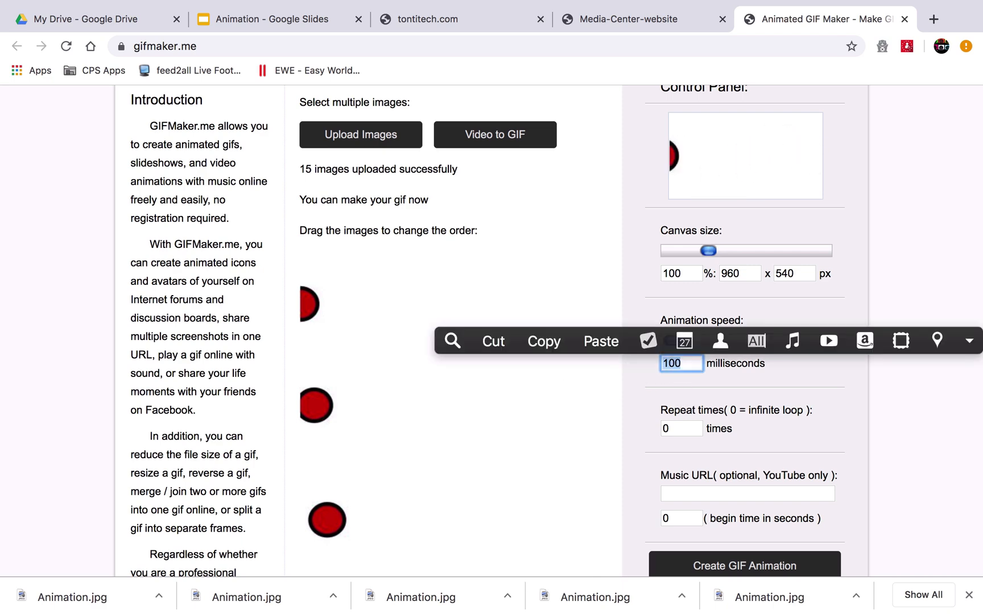
text(50)
click(678, 364)
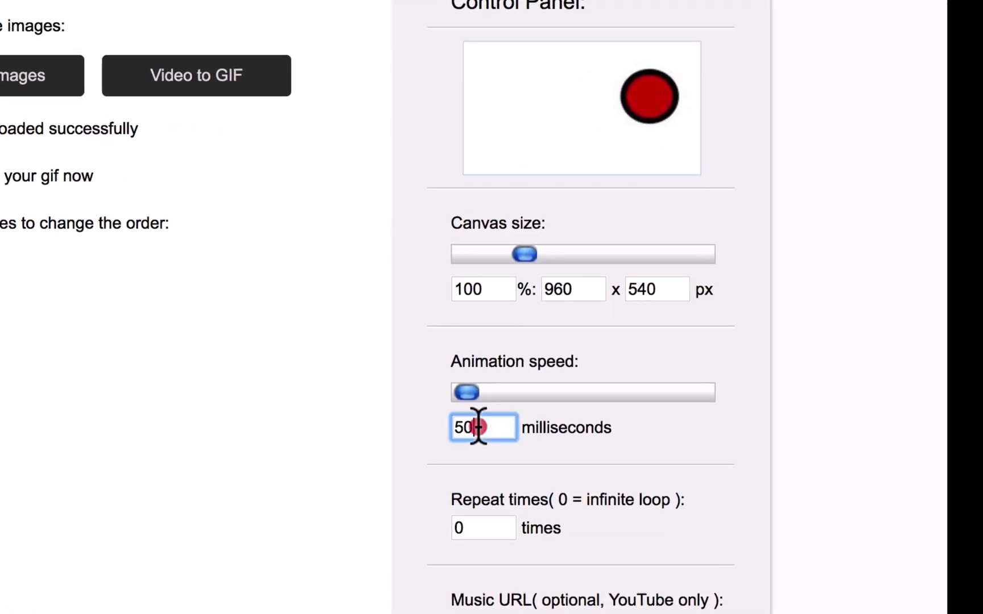
double_click(478, 426)
text(100)
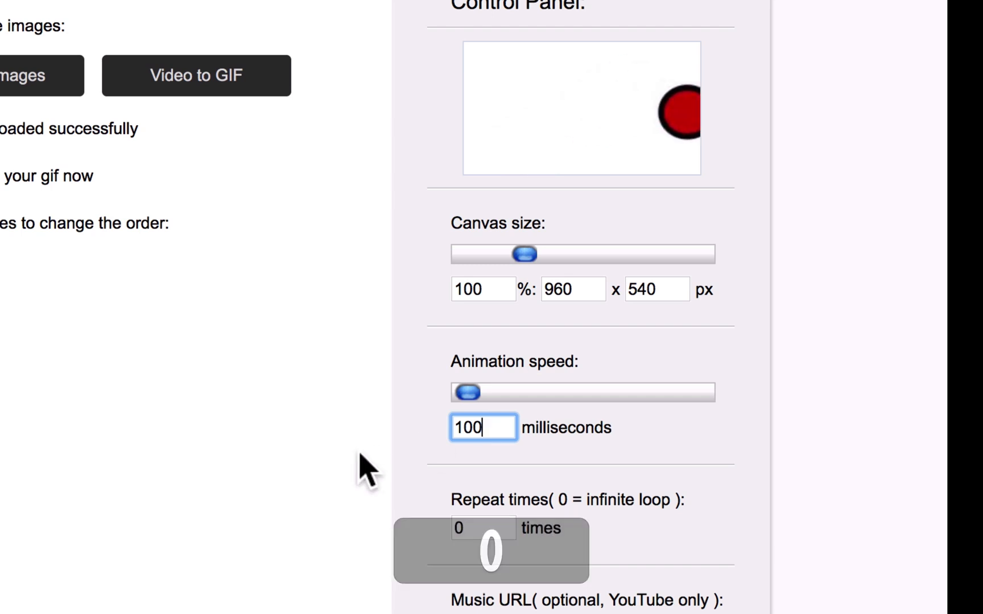
click(464, 464)
Step: Set the animation speed to 200 milliseconds
double_click(459, 428)
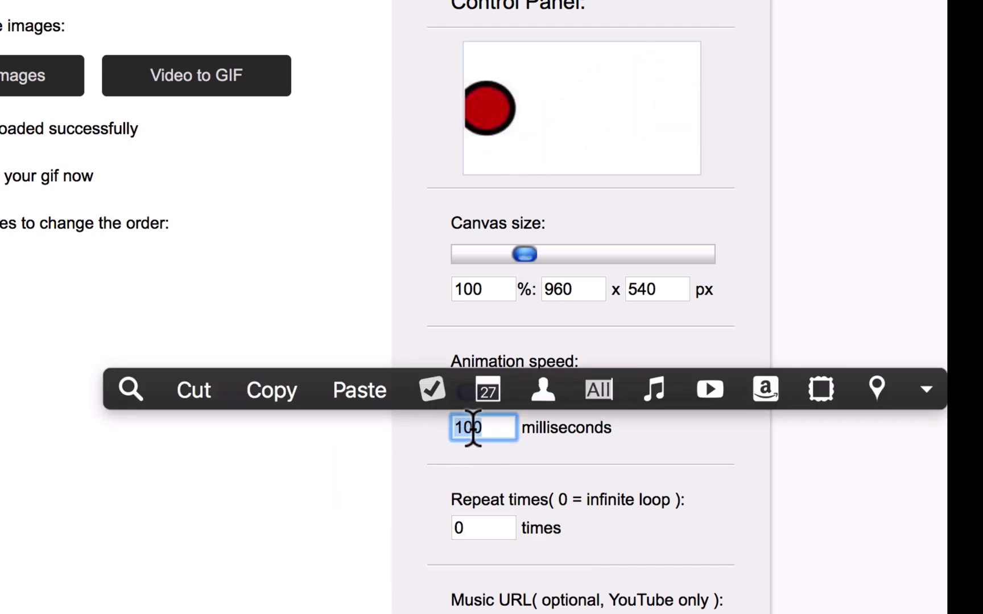
text(200)
key(Tab)
click(194, 492)
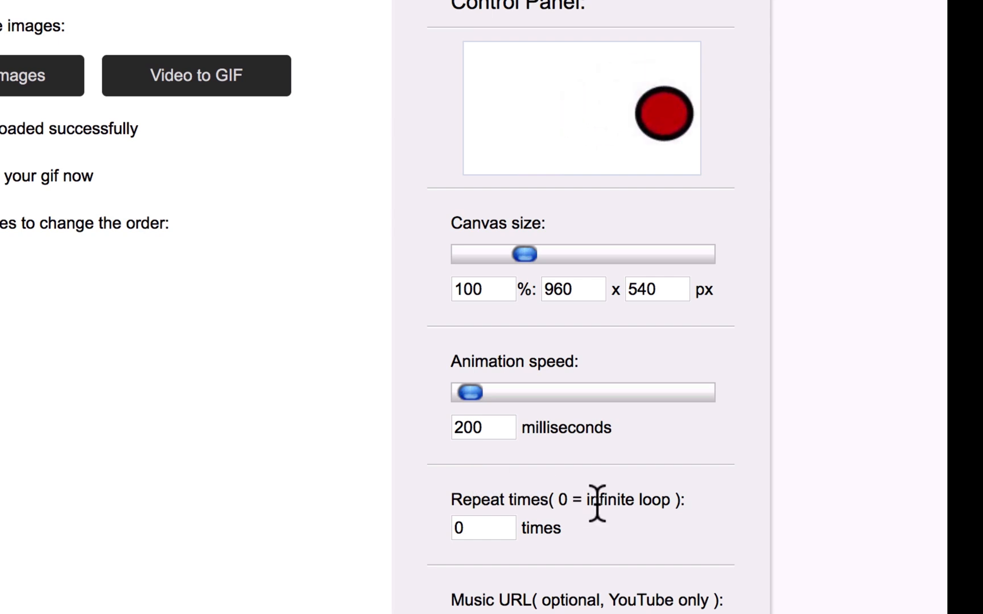
Step: Create the GIF animation from the uploaded images, download it and show the file options of the downloaded GIF
scroll(703, 446, down, 7)
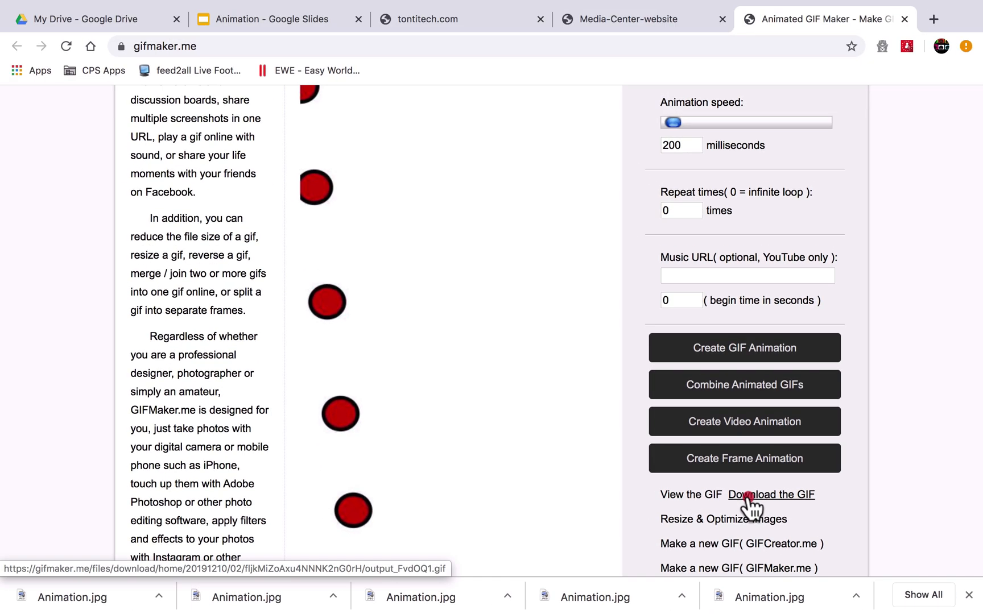
click(615, 435)
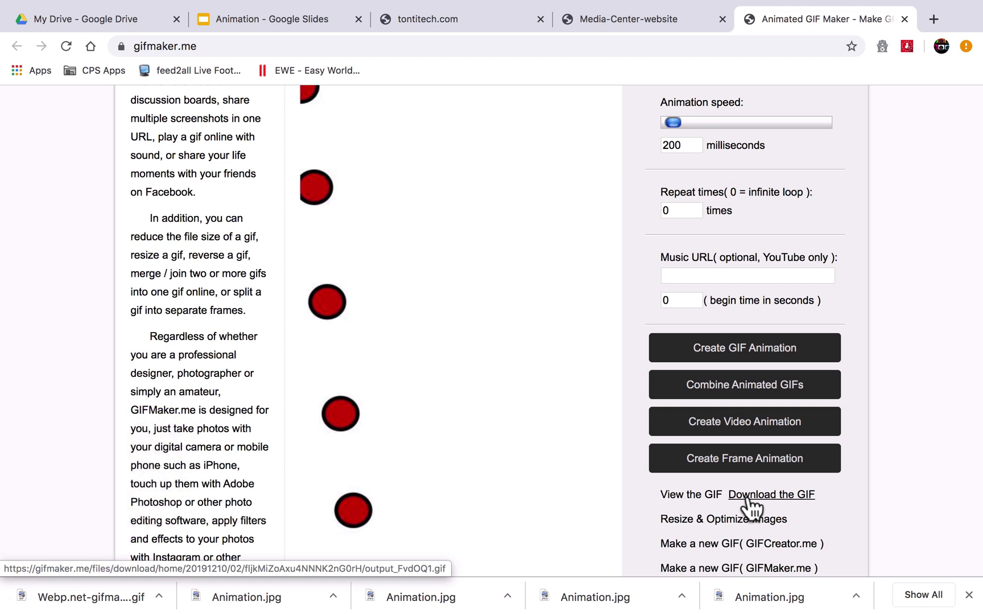
click(159, 598)
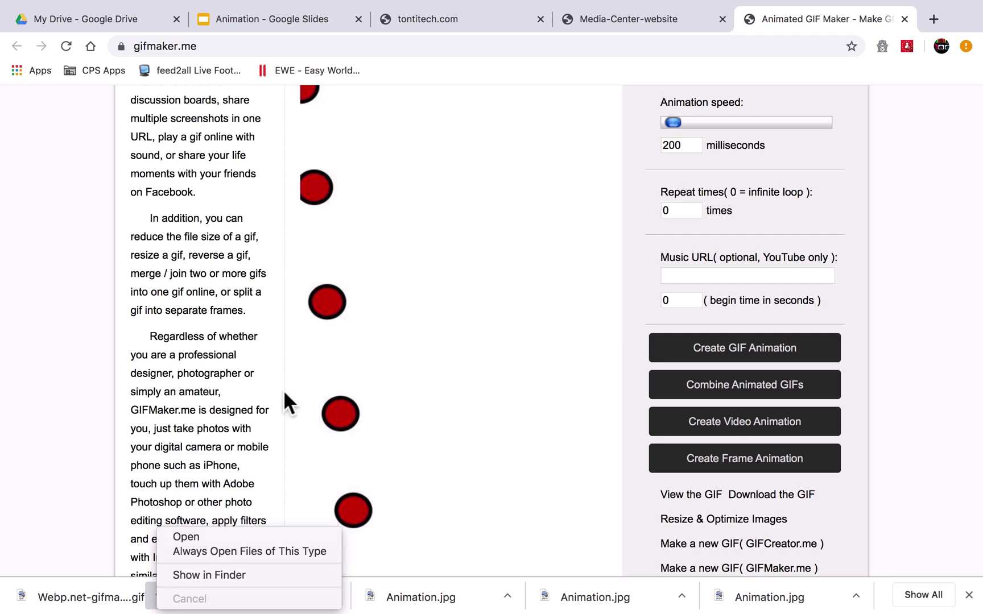
Step: Switch to Google Drive and upload Webp.net-gifmaker.gif from the TODO folder to My Drive
click(115, 16)
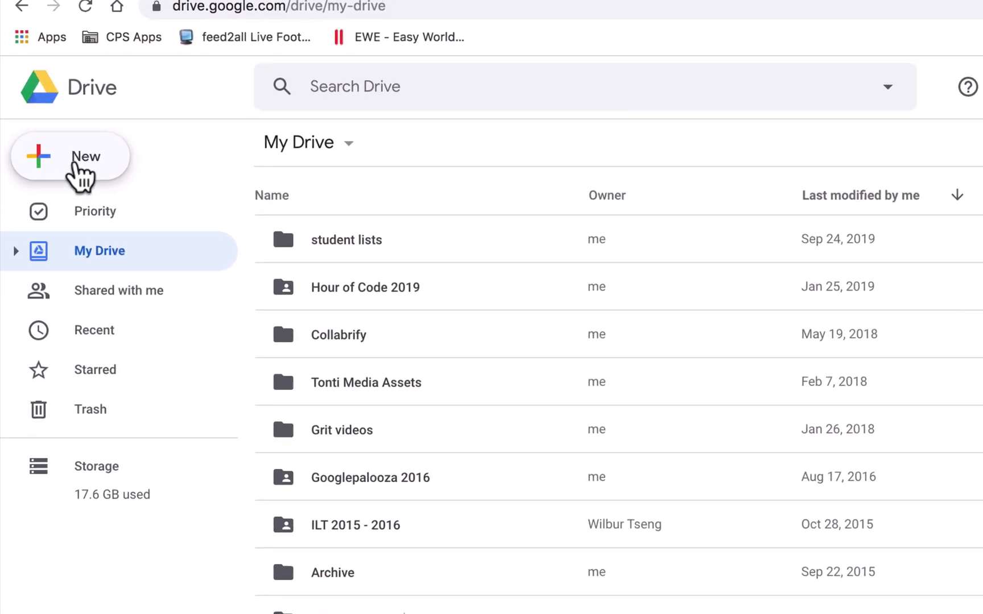
click(57, 164)
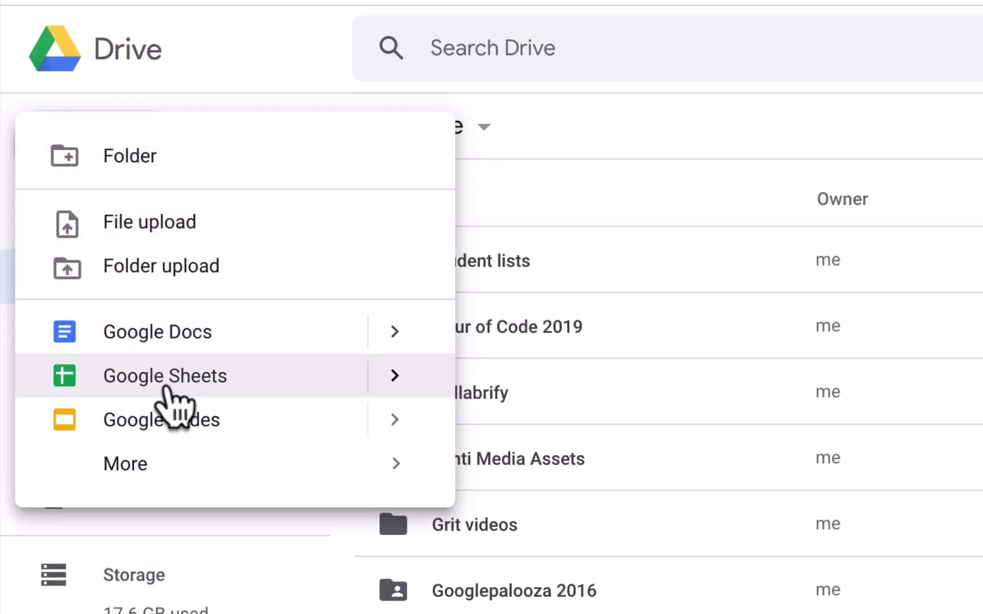
click(153, 225)
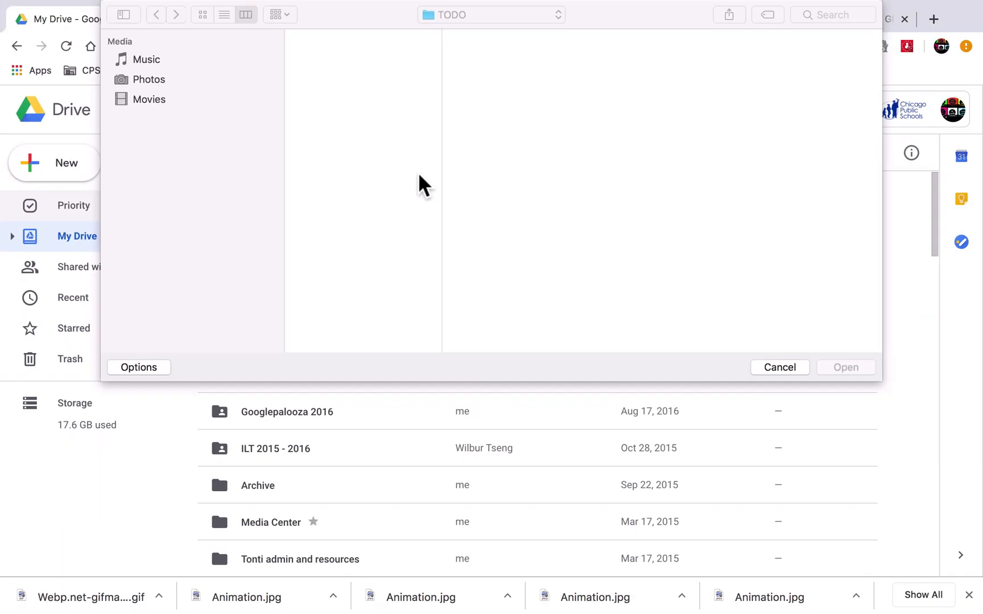
click(367, 262)
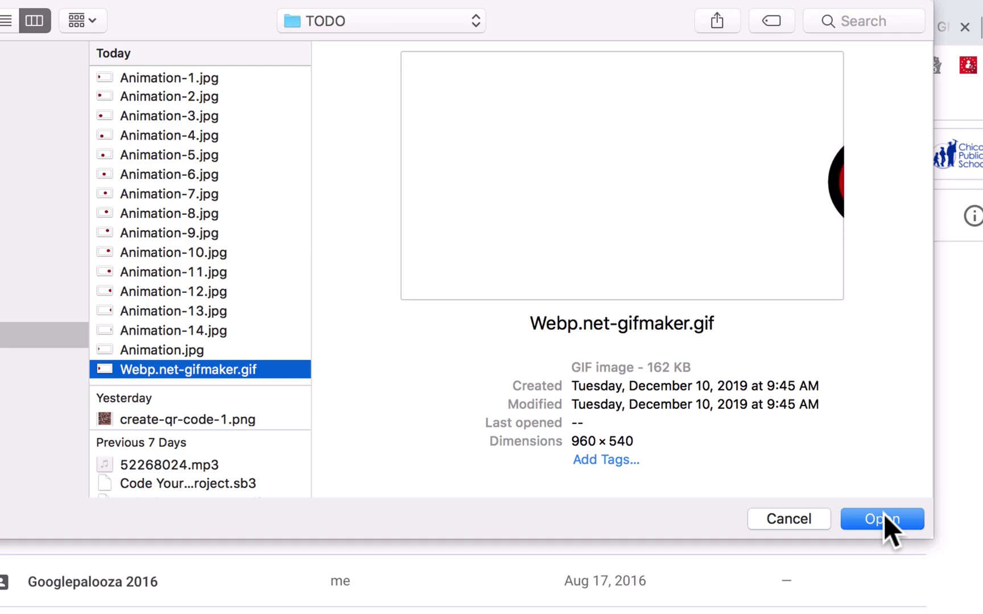
click(883, 515)
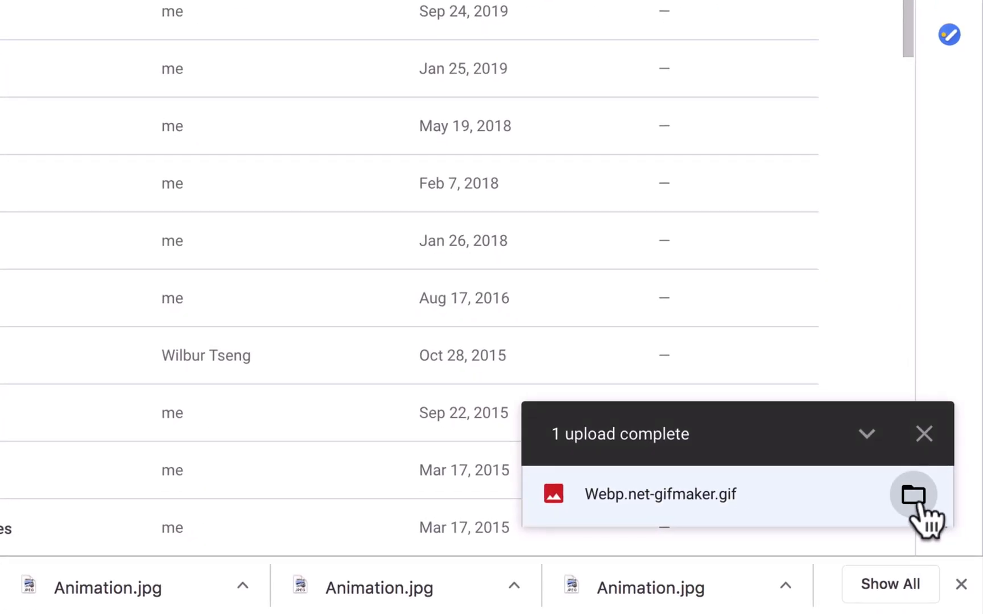
Step: Locate the uploaded Webp.net-gifmaker.gif in My Drive and rename it as my-first-gif.gif
click(914, 496)
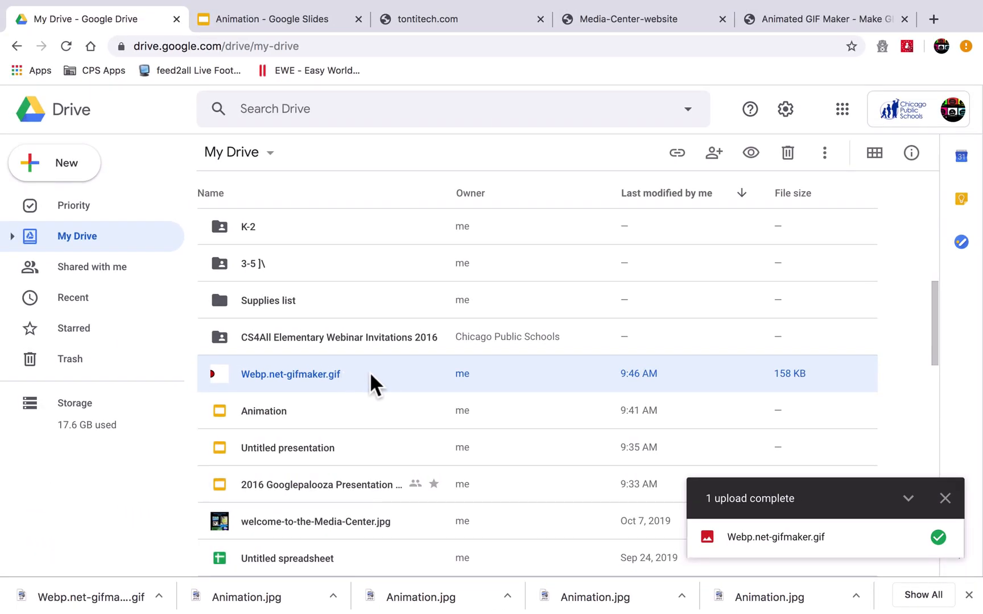
right_click(370, 382)
click(387, 377)
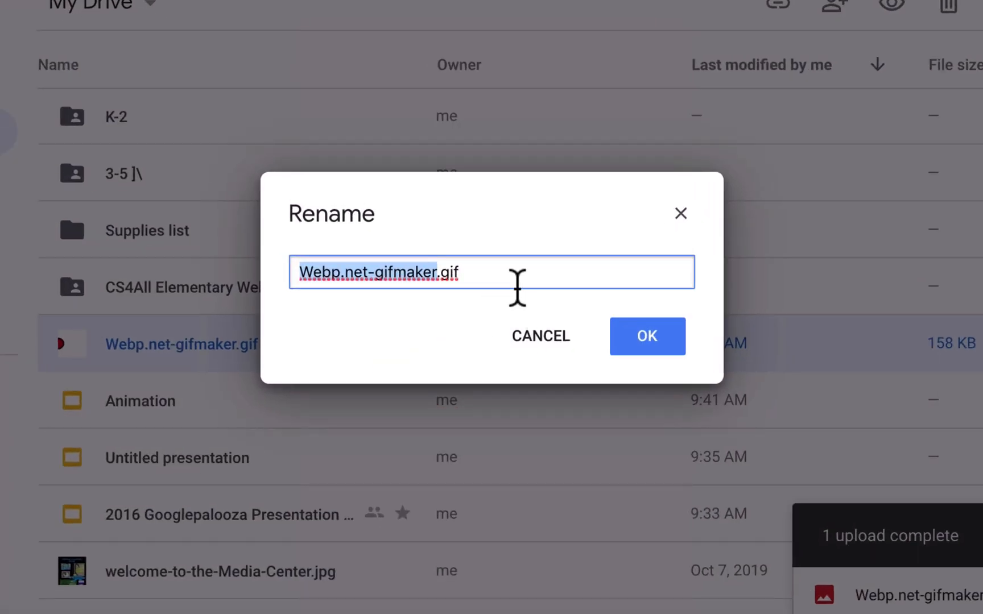
text(my-first-gif)
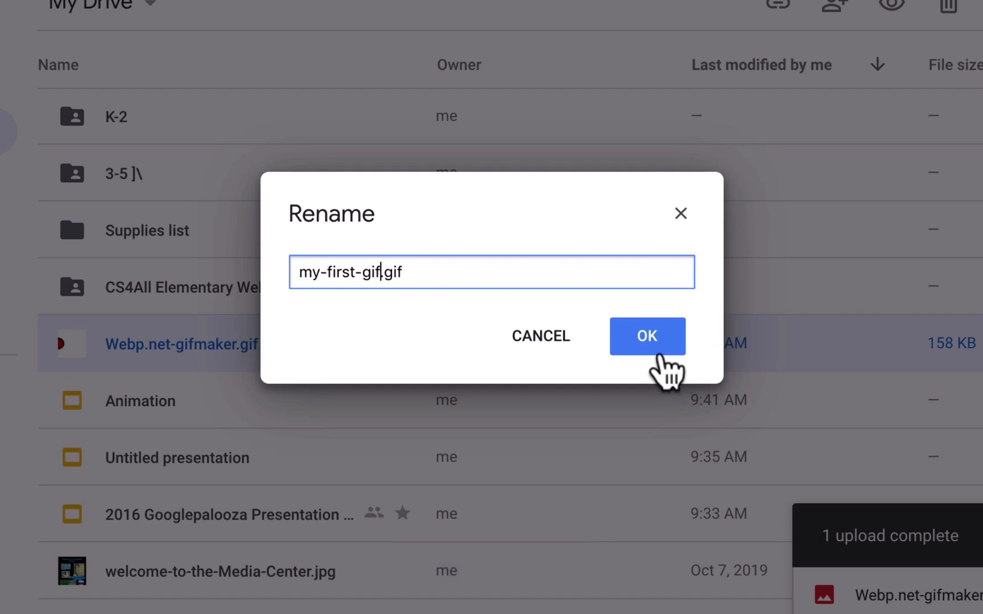
click(663, 340)
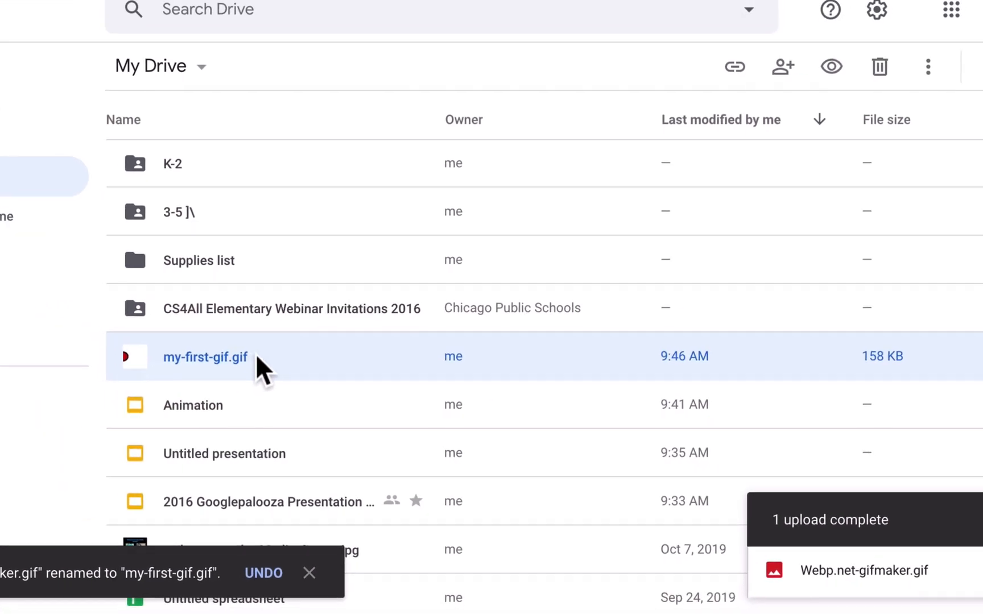
Step: Preview my-first-gif.gif in Drive and show the account's sign-out option
double_click(250, 369)
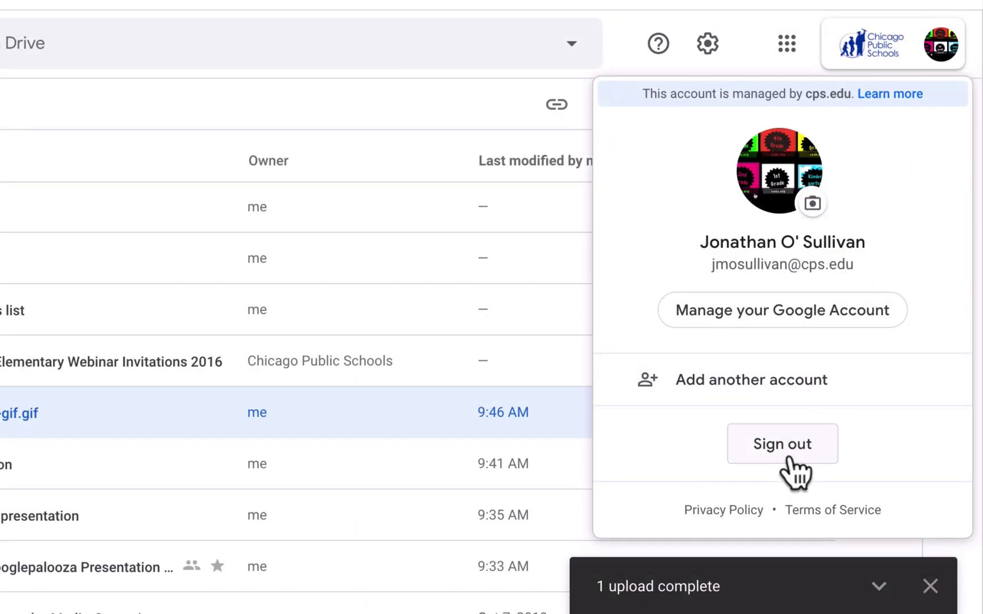
click(796, 456)
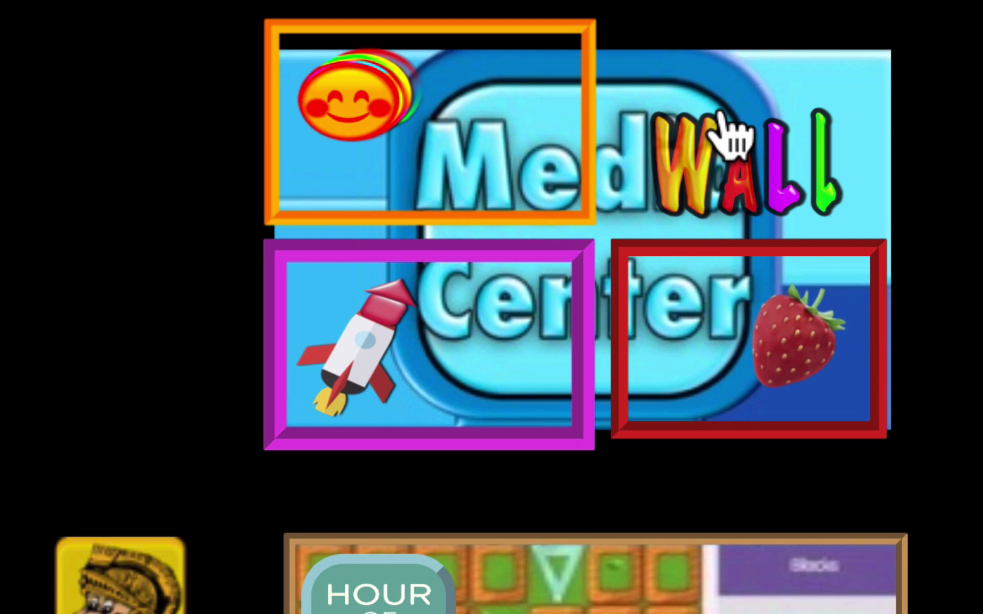
Step: Go from the MedWall Center site through its classroom wall selection to the 4th Grade Wall on Padlet
click(719, 114)
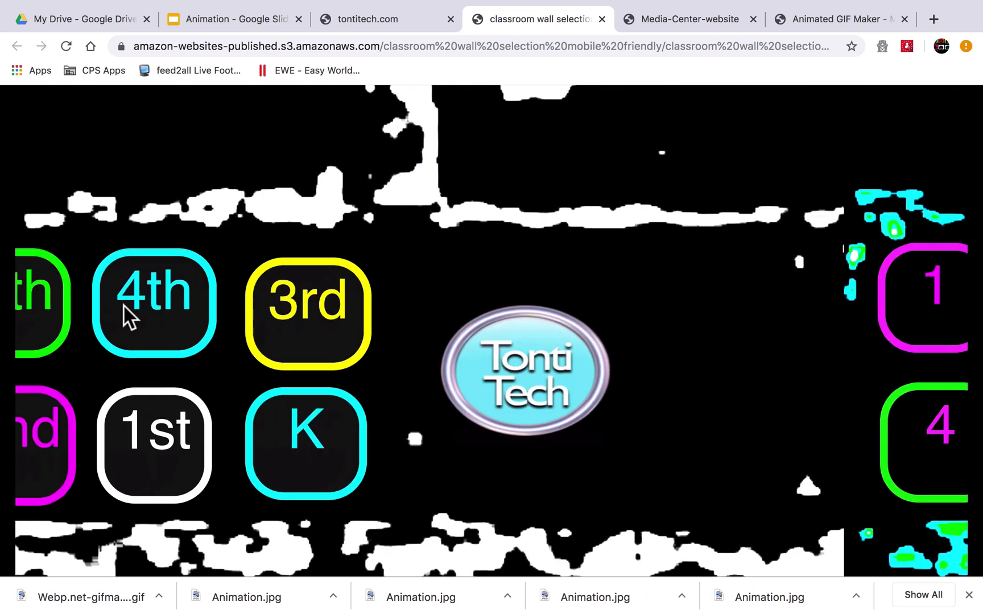
click(315, 312)
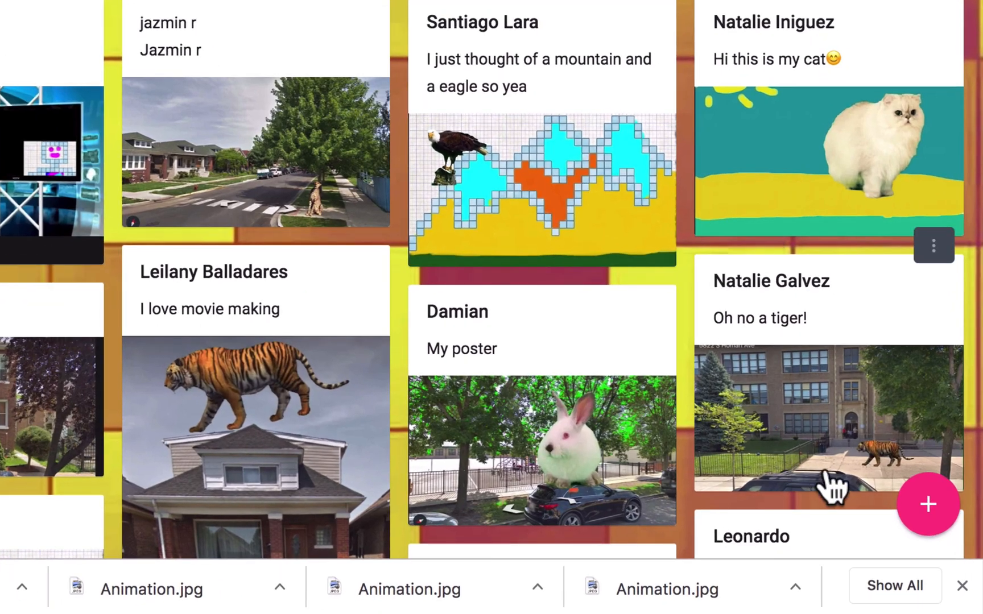
Step: Add a new post to the 4th Grade Wall and attach Webp.net-gifmaker.gif from the TODO folder
click(929, 505)
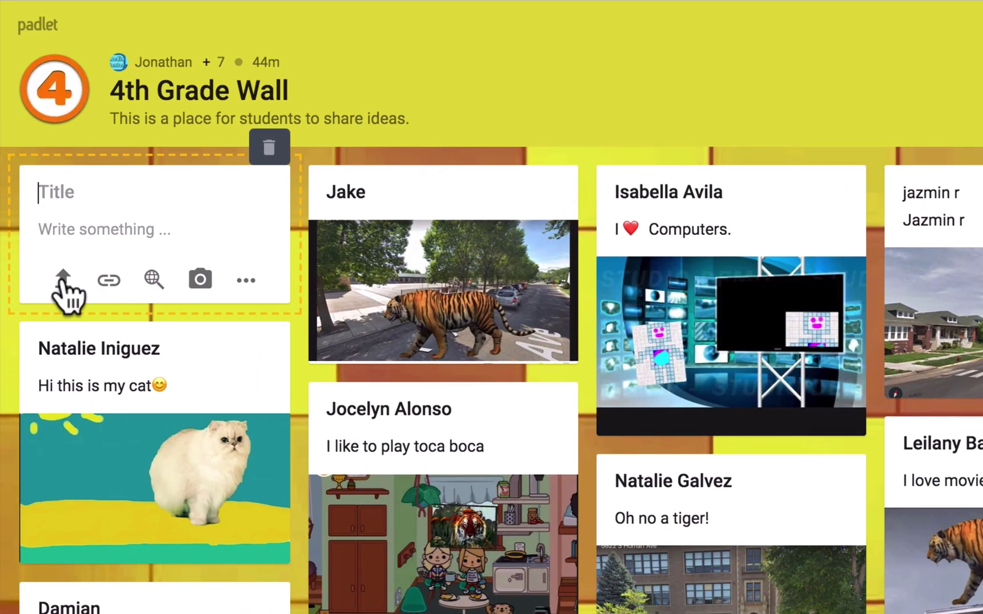
click(61, 279)
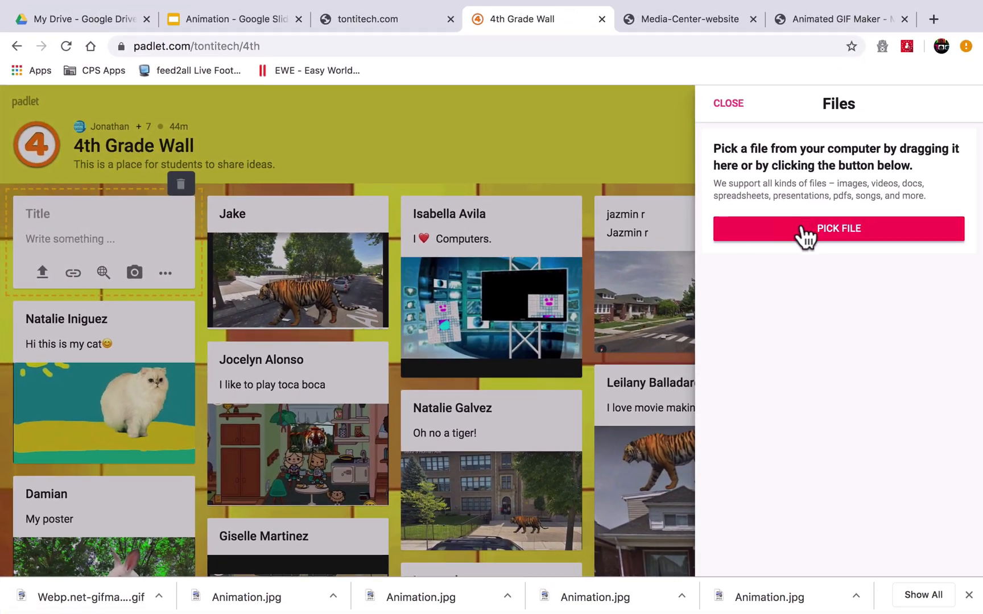
click(872, 233)
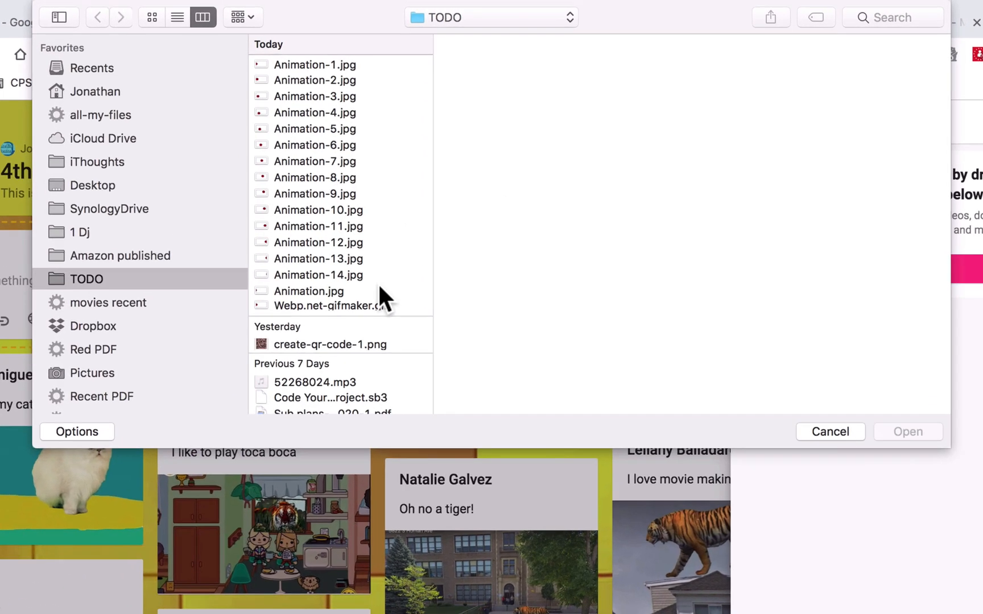
click(397, 254)
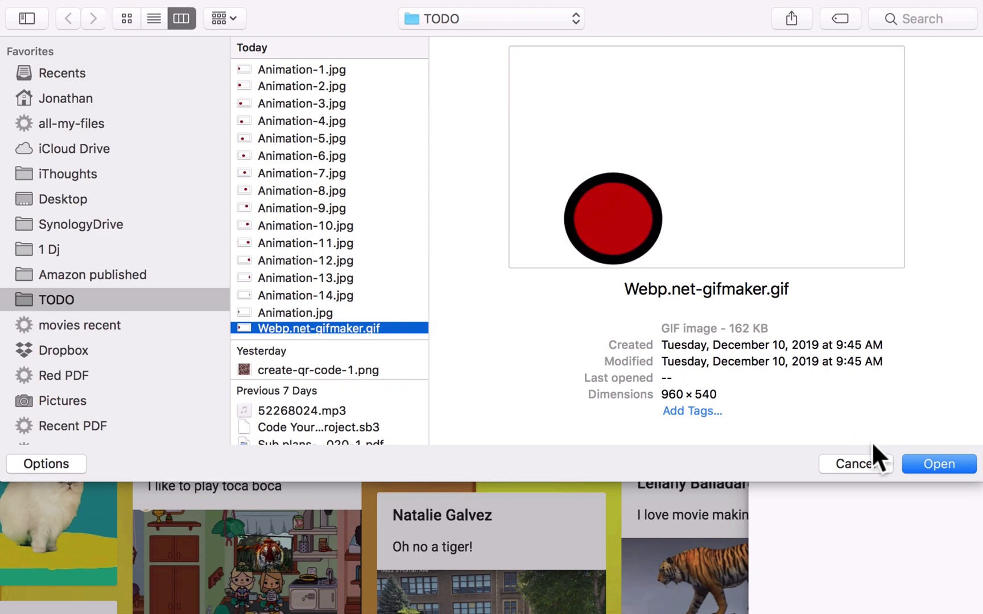
click(936, 463)
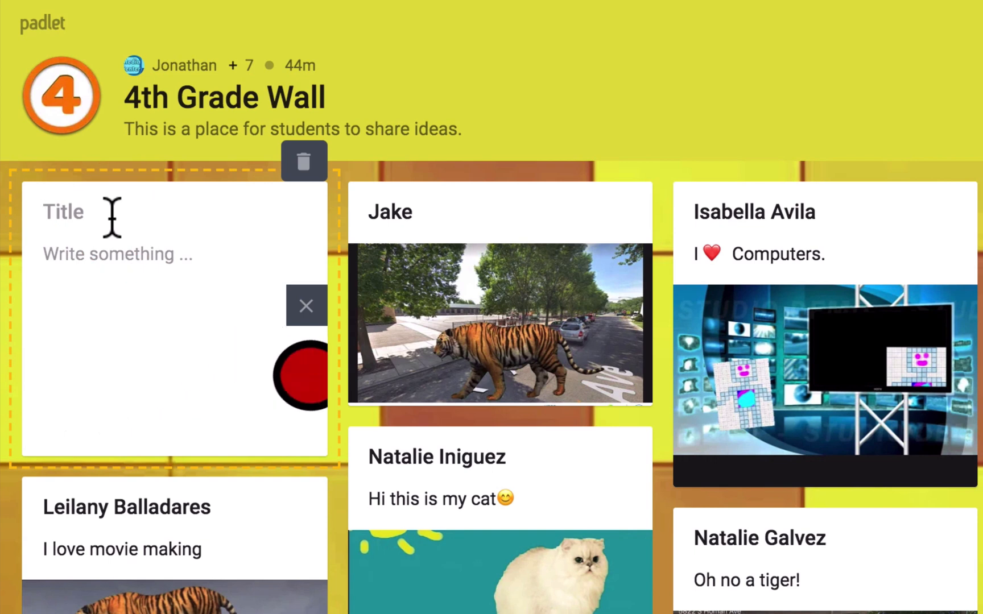
Step: Caption the post with the teacher's name as title and "I made this using Google Slides." as text, and view the posted GIF enlarged
text(mro)
key(Tab)
text(I)
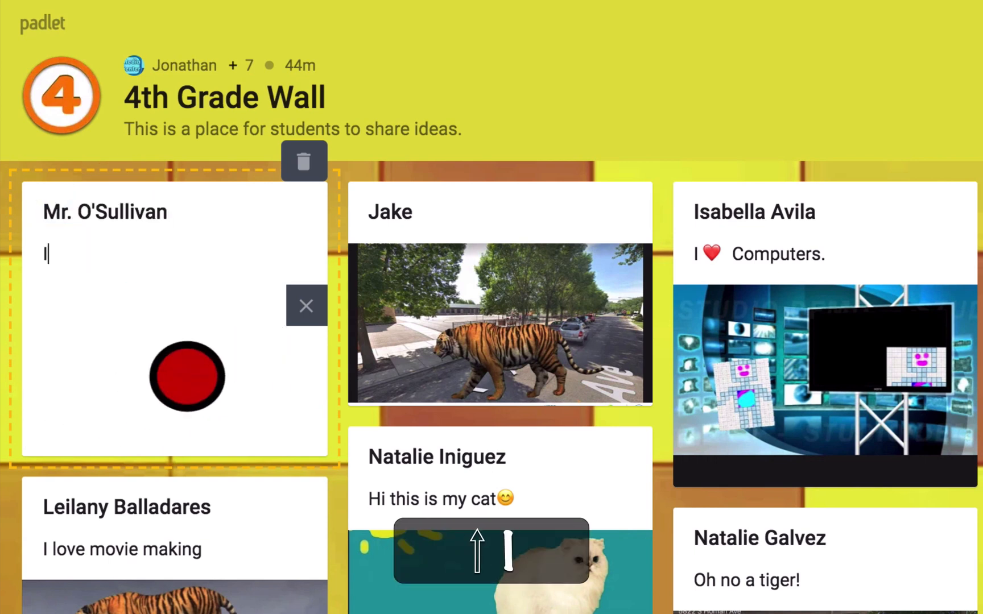
text( made this usi)
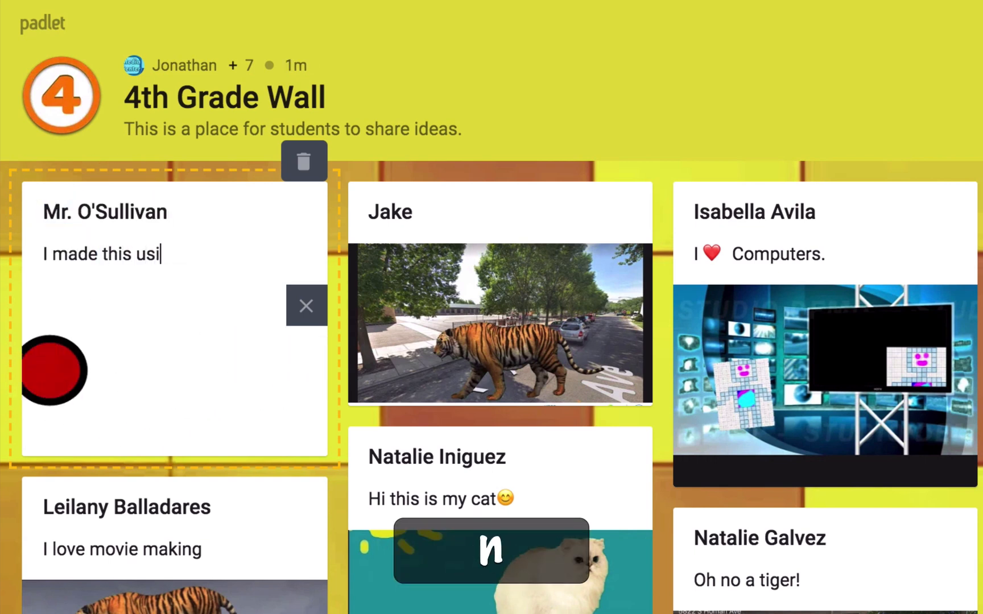
text(ng )
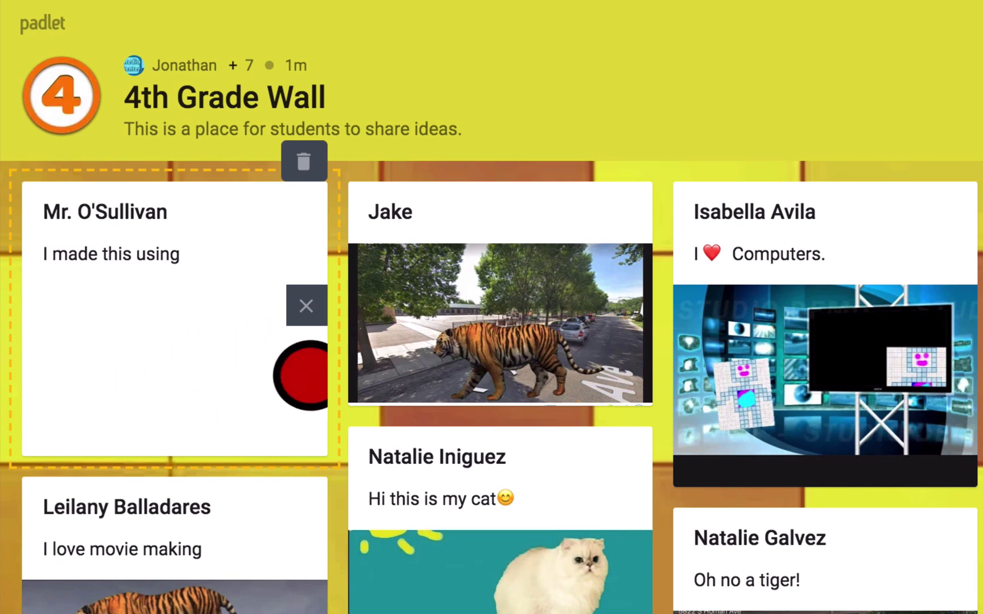
text(Google S)
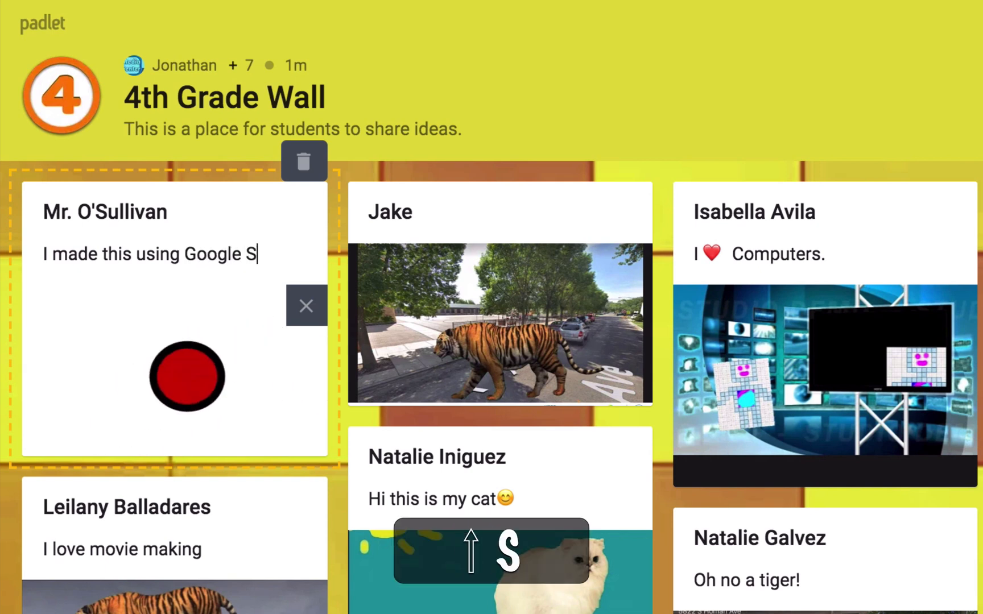
text(lides)
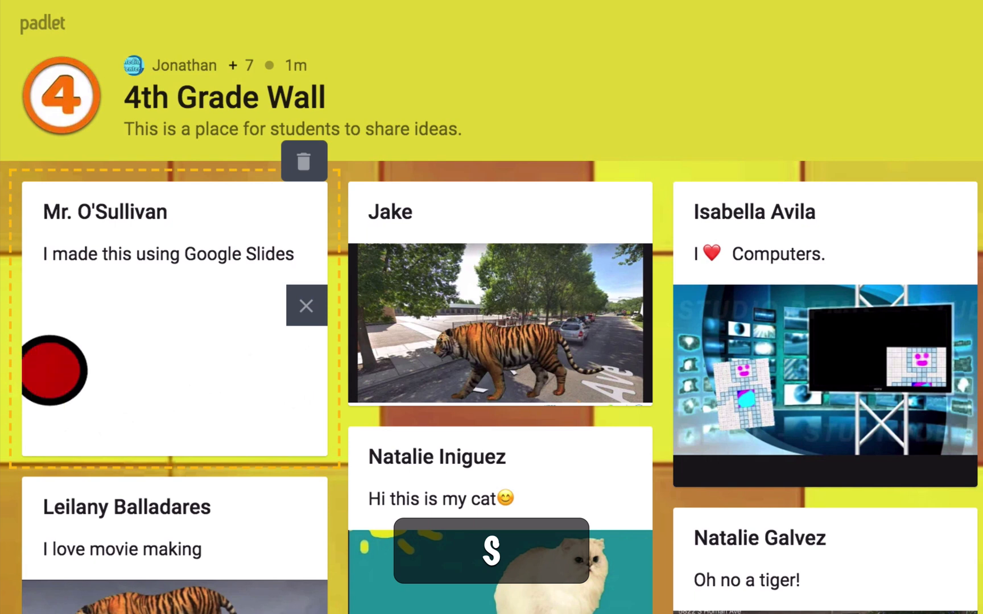
text(.)
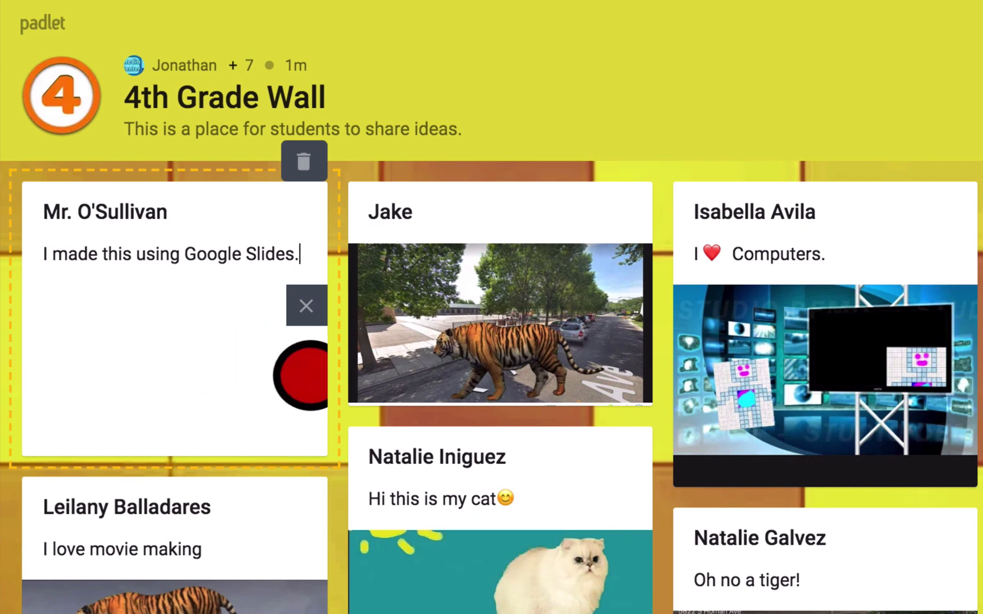
click(608, 106)
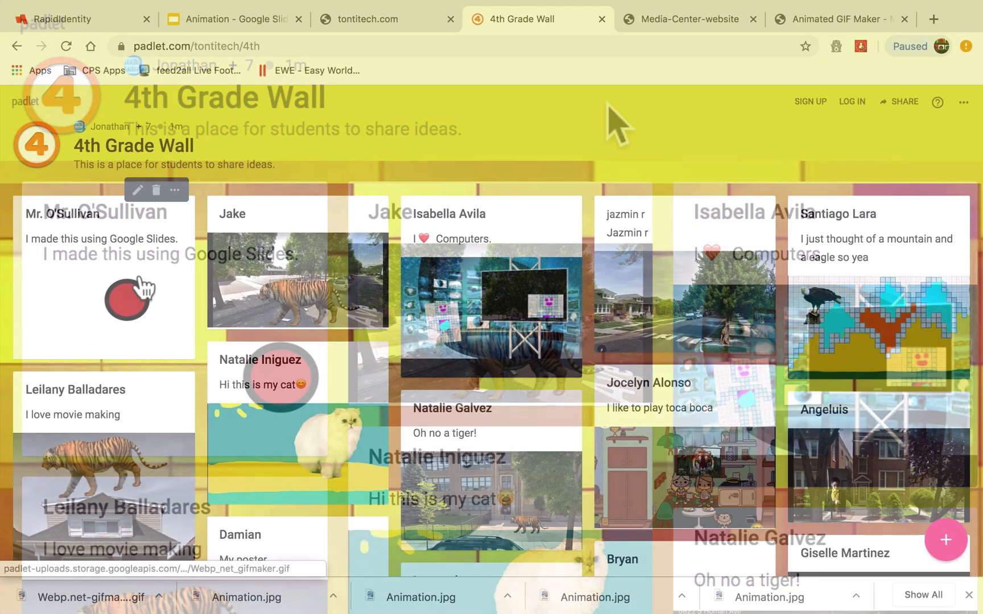
click(233, 312)
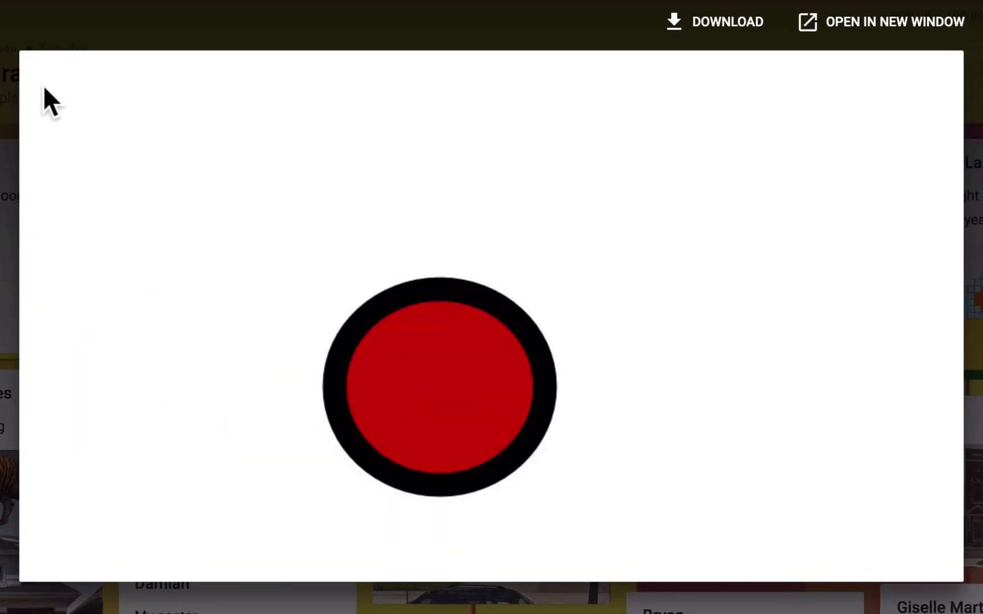